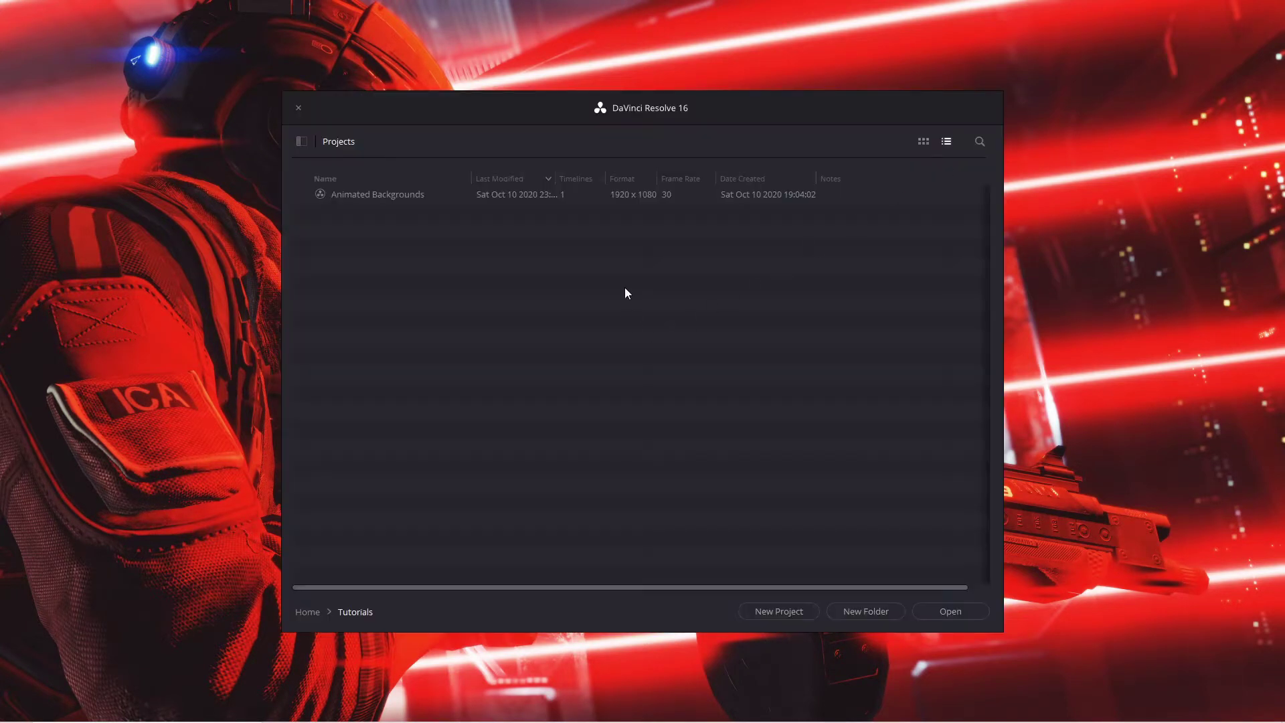
# Step: Create and name a new DaVinci Resolve project for the Stomp intro
pyautogui.rightClick(627, 293)
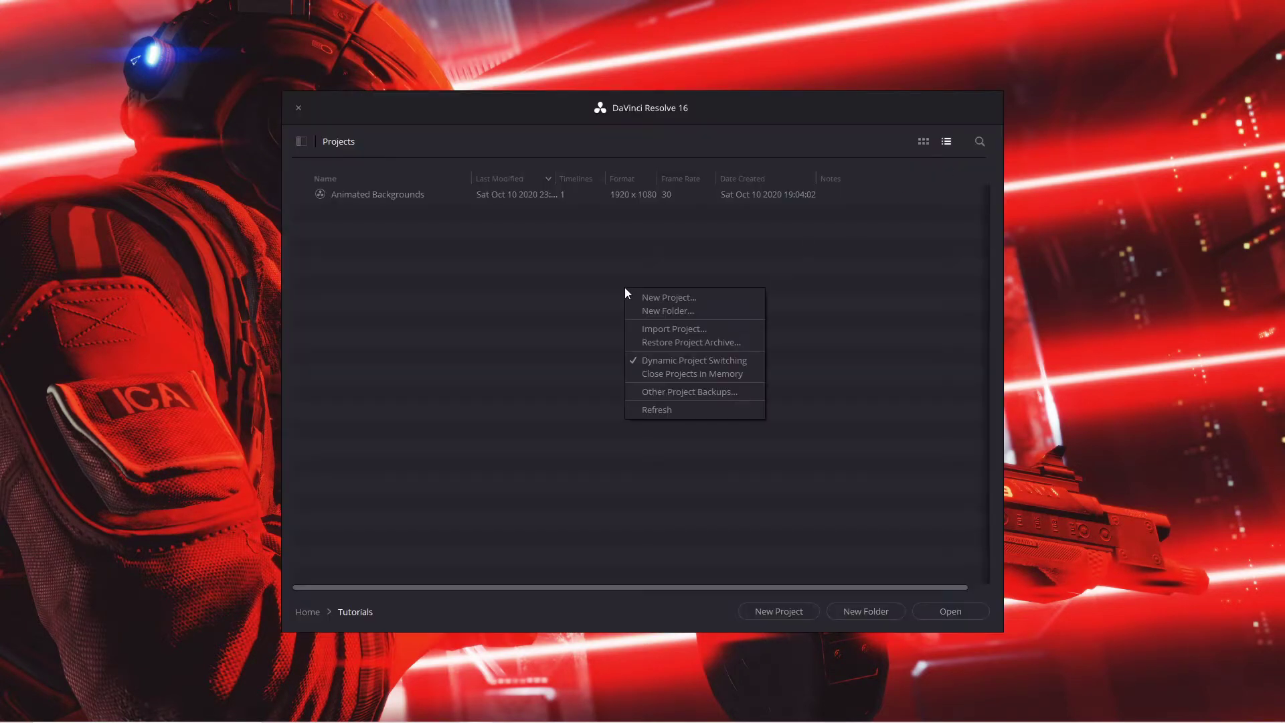
pyautogui.click(718, 304)
pyautogui.write('Shapes')
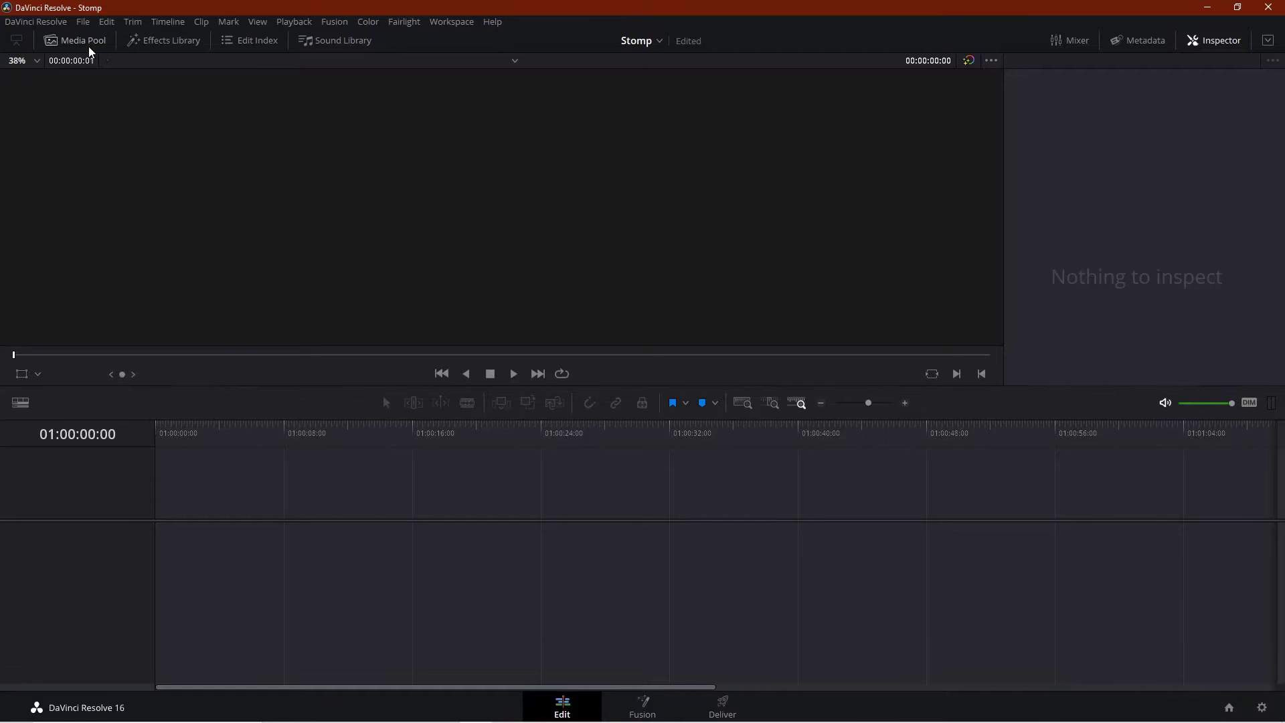
# Step: Import Percussion - Elysium.mp3 into the Media Pool and place it on the timeline
pyautogui.click(89, 42)
pyautogui.rightClick(178, 189)
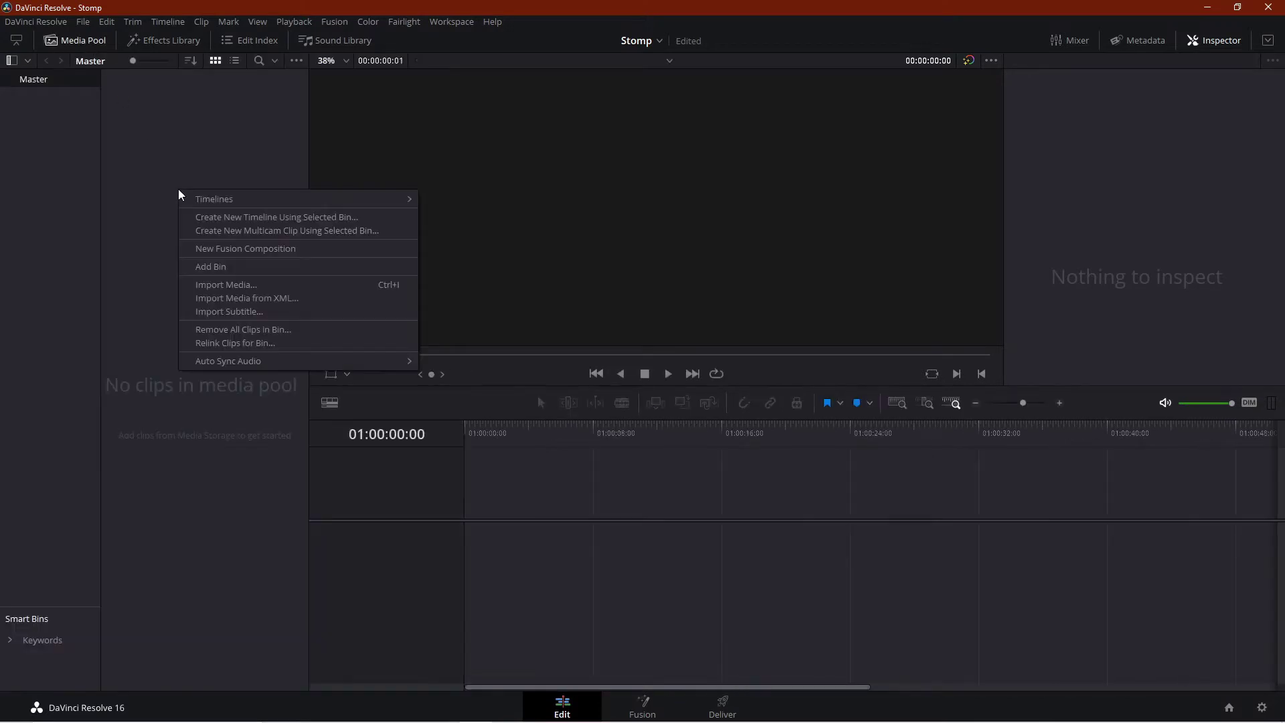
pyautogui.click(223, 285)
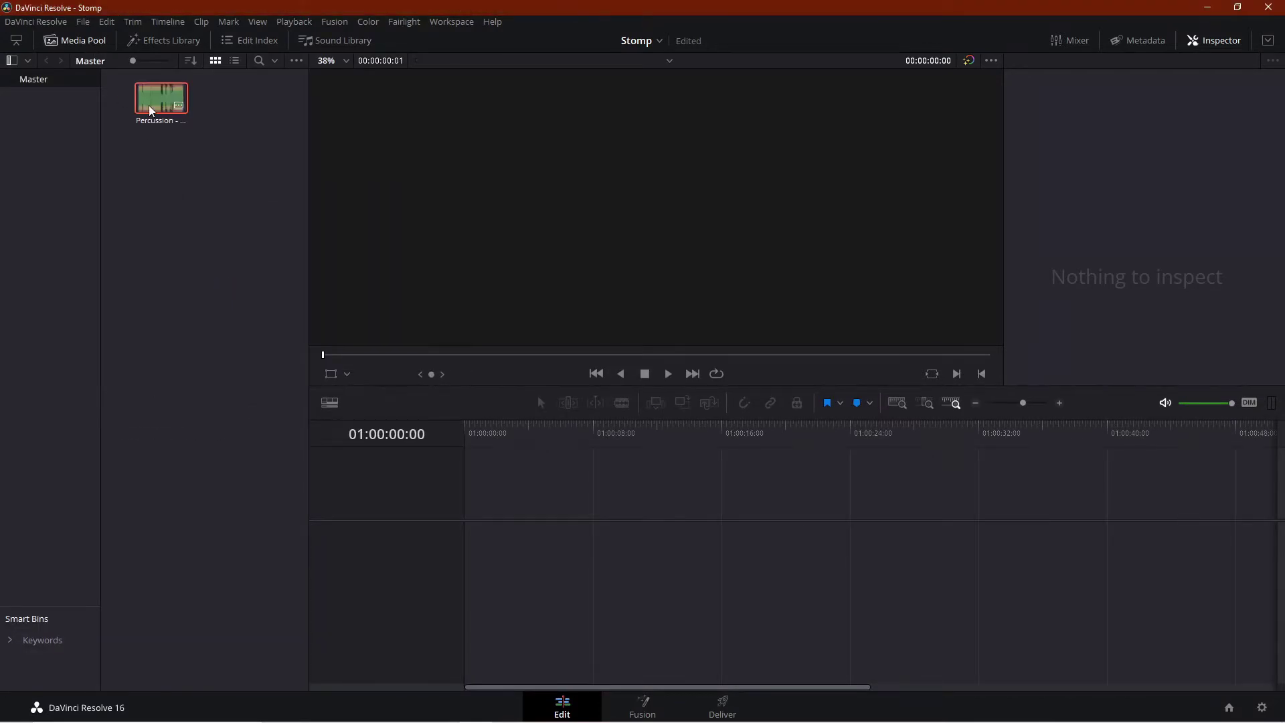
pyautogui.moveTo(161, 99); pyautogui.dragTo(473, 552)
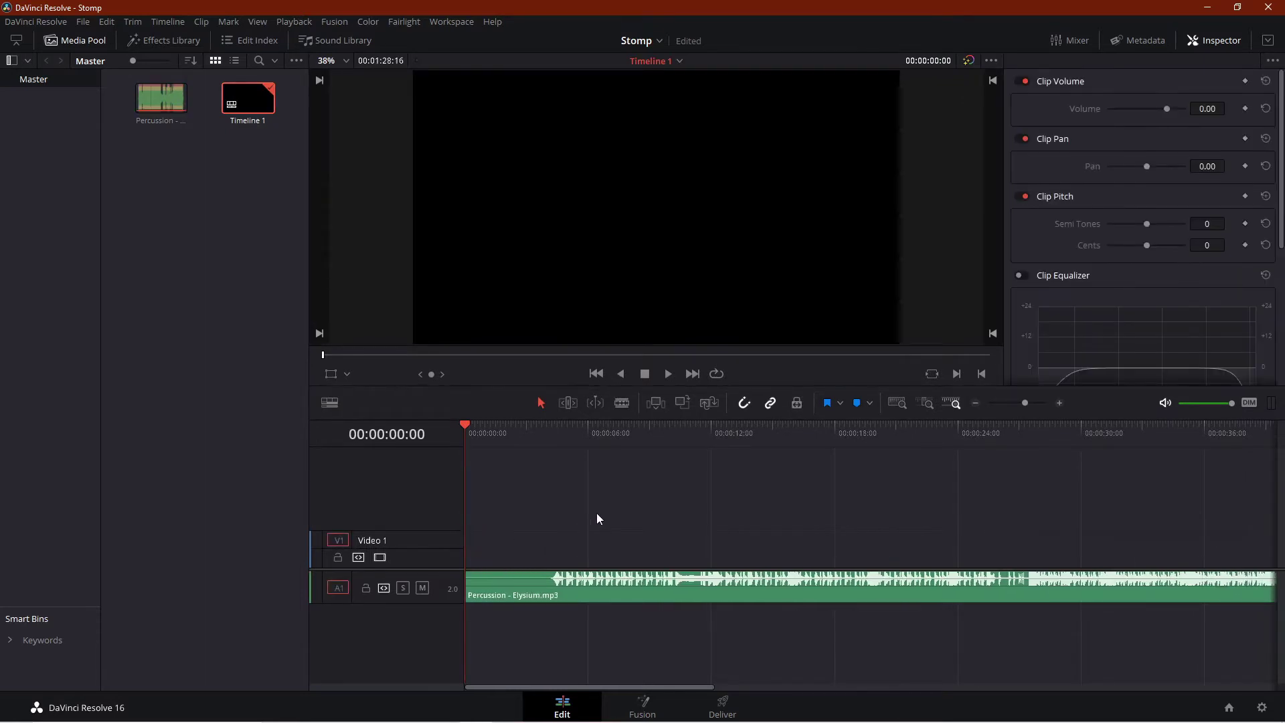
pyautogui.hotkey('shift', 'z')
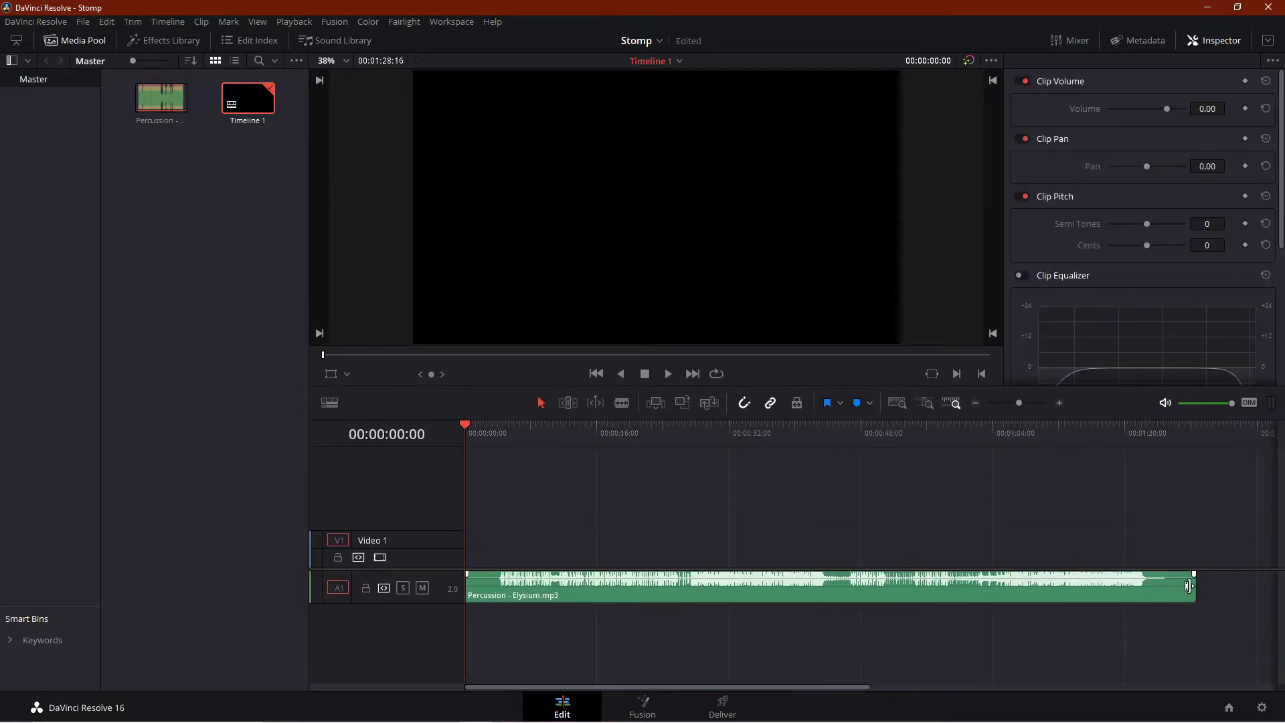
# Step: Trim both ends of the percussion clip to 7:08 and close the gap so it starts at zero
pyautogui.moveTo(1193, 586); pyautogui.dragTo(552, 596)
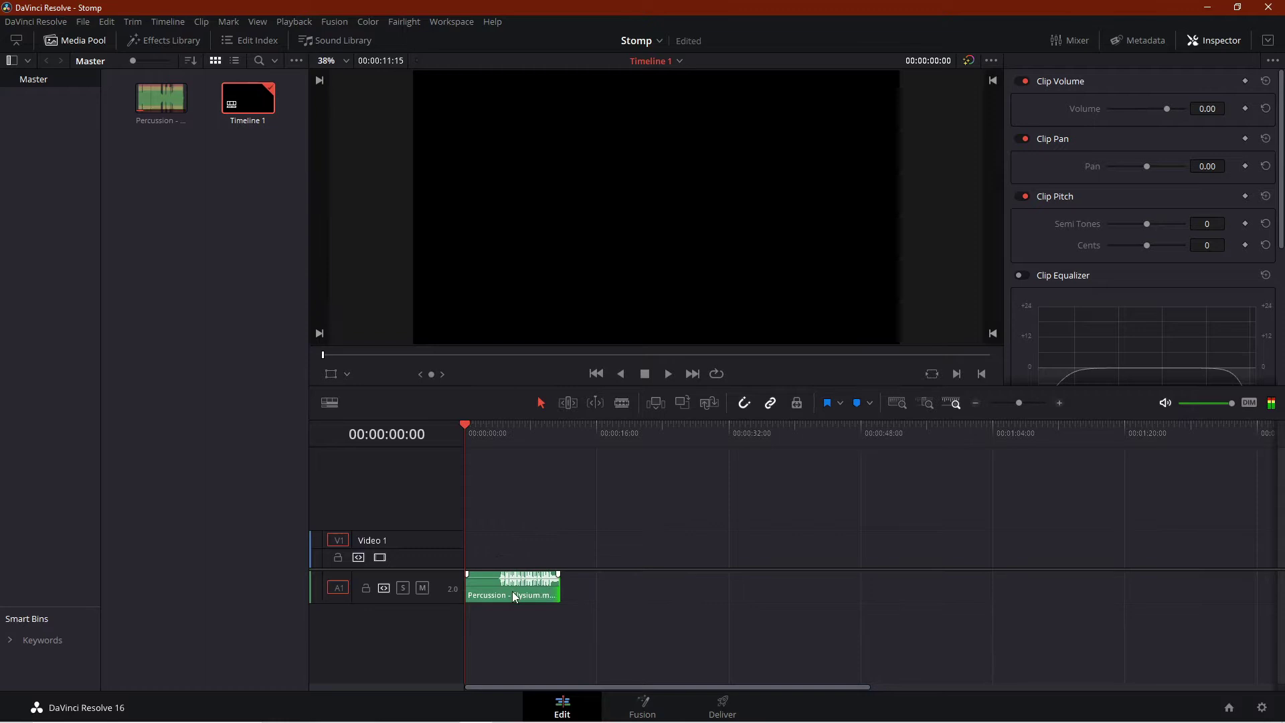
pyautogui.moveTo(468, 590); pyautogui.dragTo(488, 590)
pyautogui.hotkey('shift', 'z')
pyautogui.moveTo(624, 584); pyautogui.dragTo(734, 608)
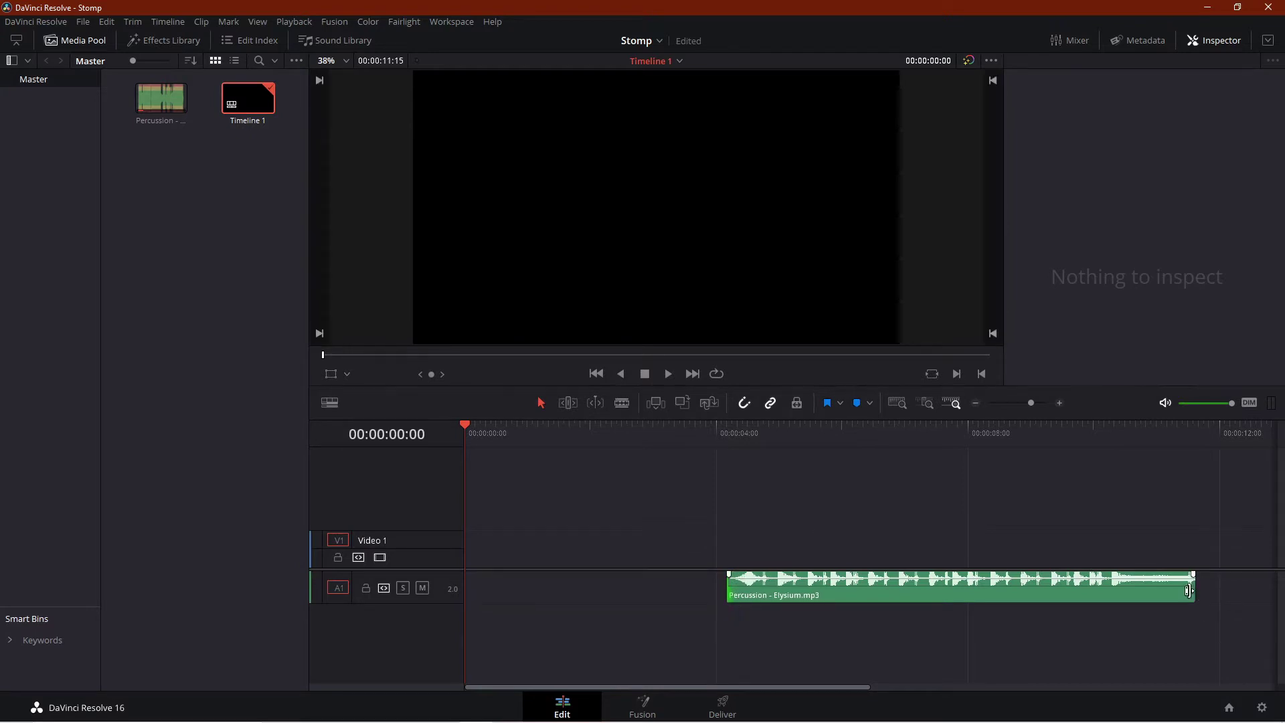
pyautogui.moveTo(1194, 590); pyautogui.dragTo(1181, 590)
pyautogui.press('Delete')
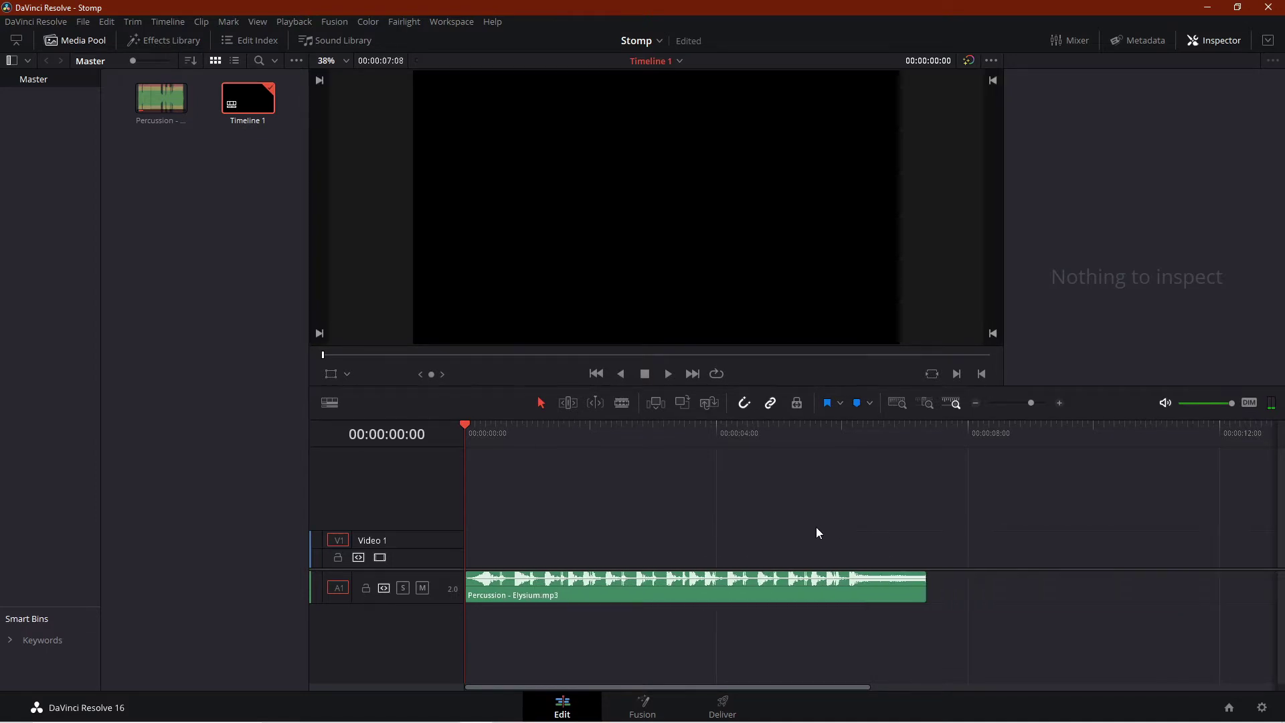
# Step: Make the Audio 1 track taller so the percussion waveform shows clearly
pyautogui.hotkey('shift', 'z')
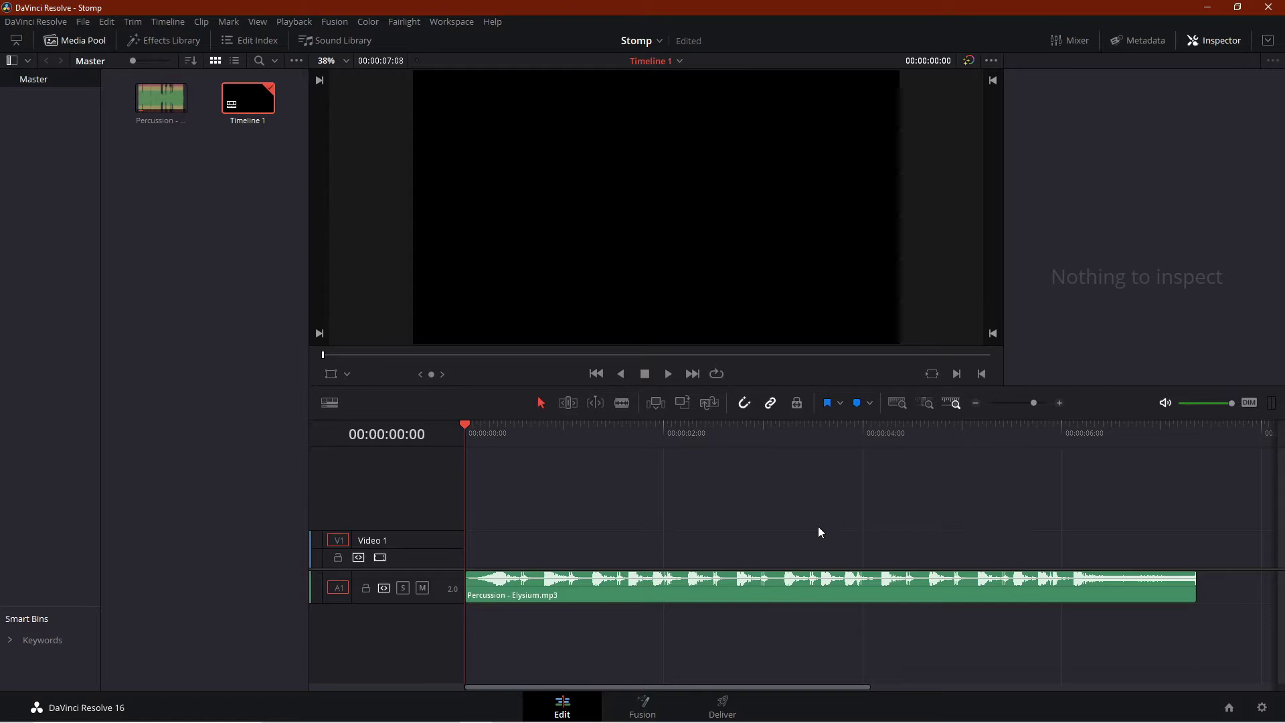
pyautogui.click(579, 601)
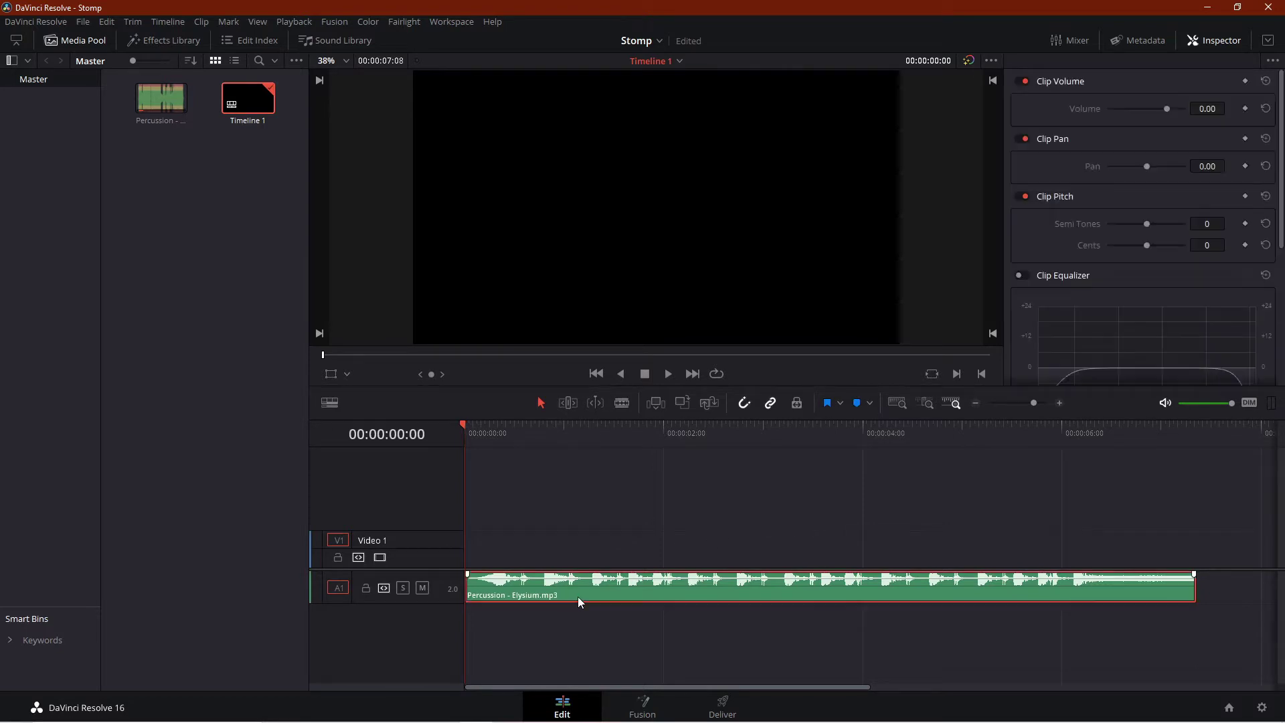
pyautogui.click(338, 410)
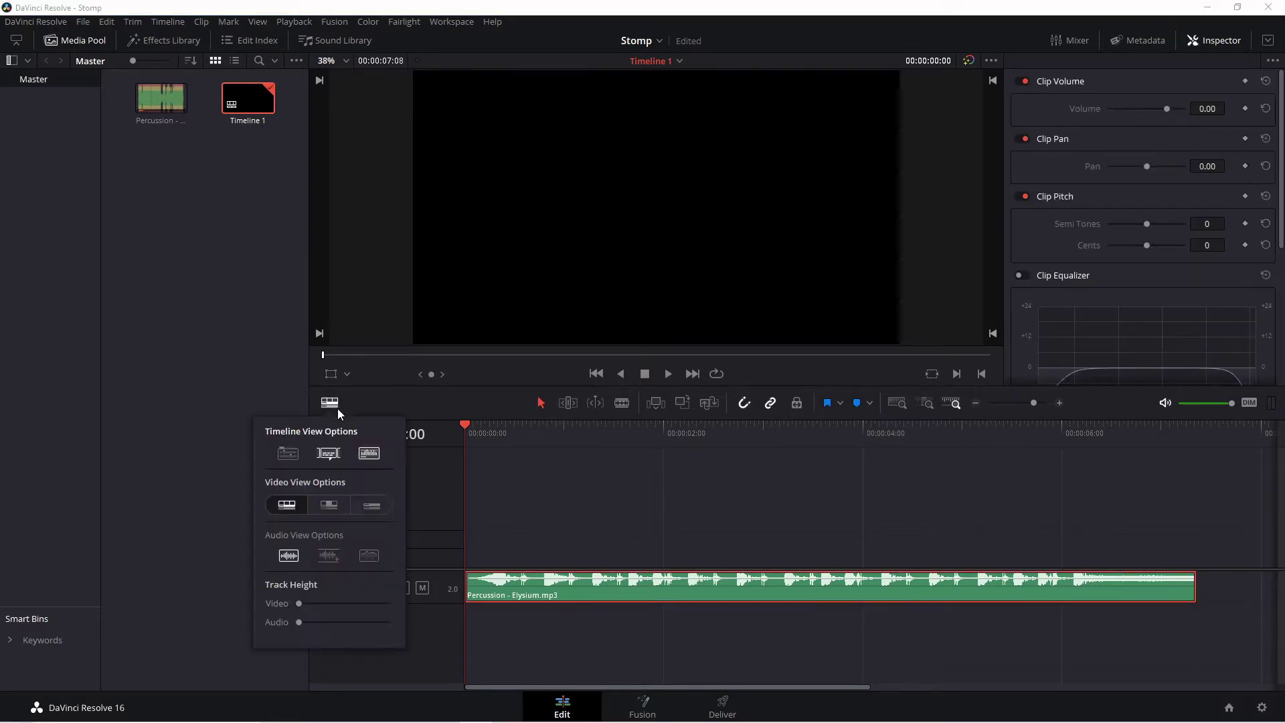
pyautogui.click(370, 457)
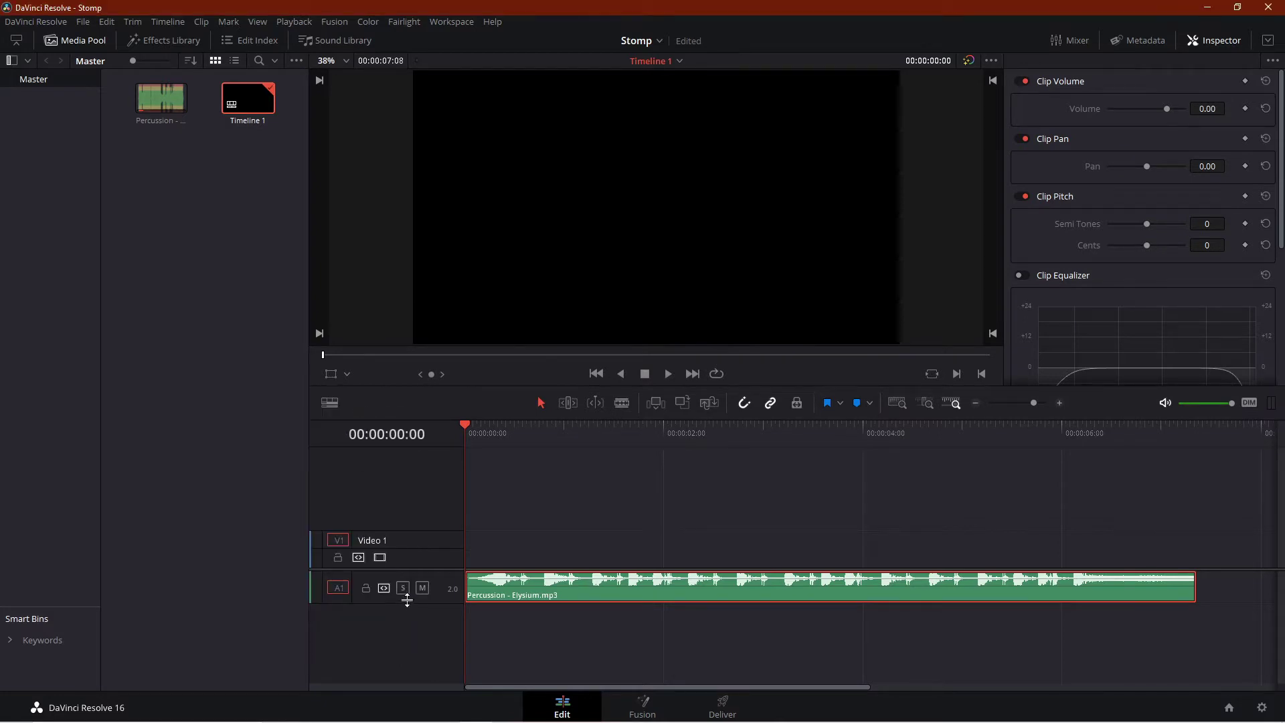
pyautogui.moveTo(403, 603); pyautogui.dragTo(410, 641)
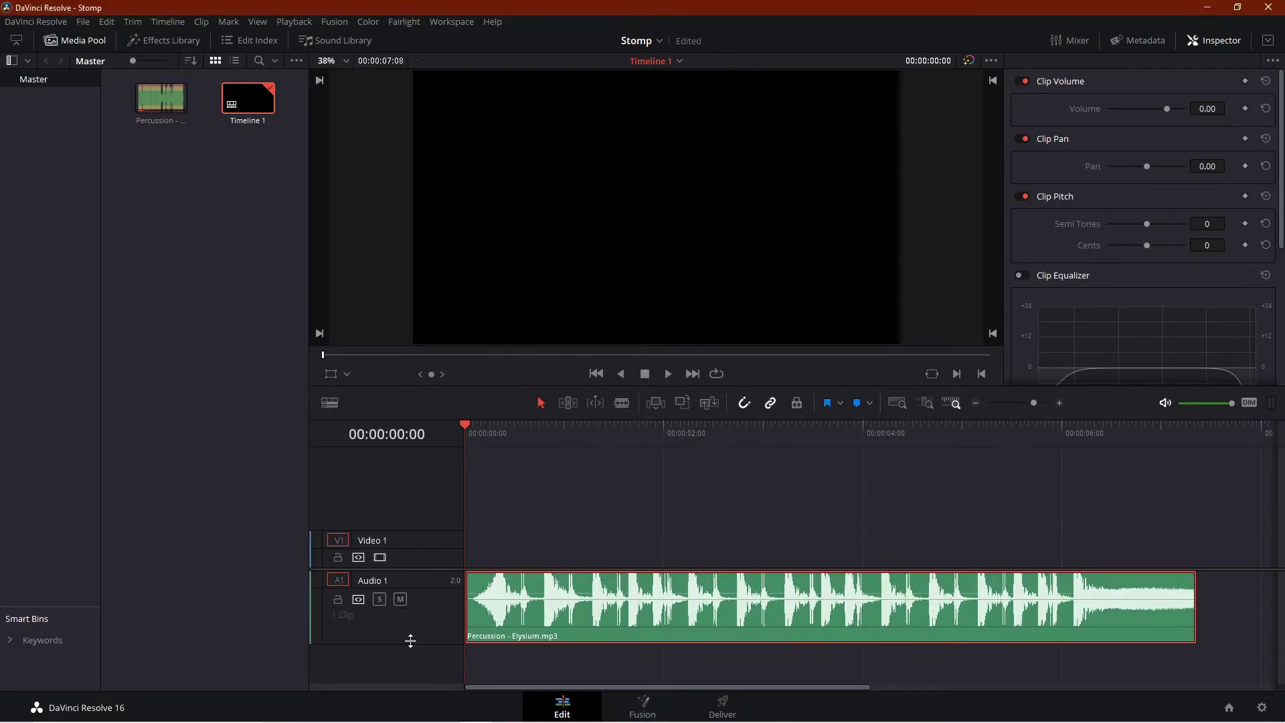
# Step: Hide the Media Pool, zoom in, and play back the percussion track
pyautogui.click(83, 43)
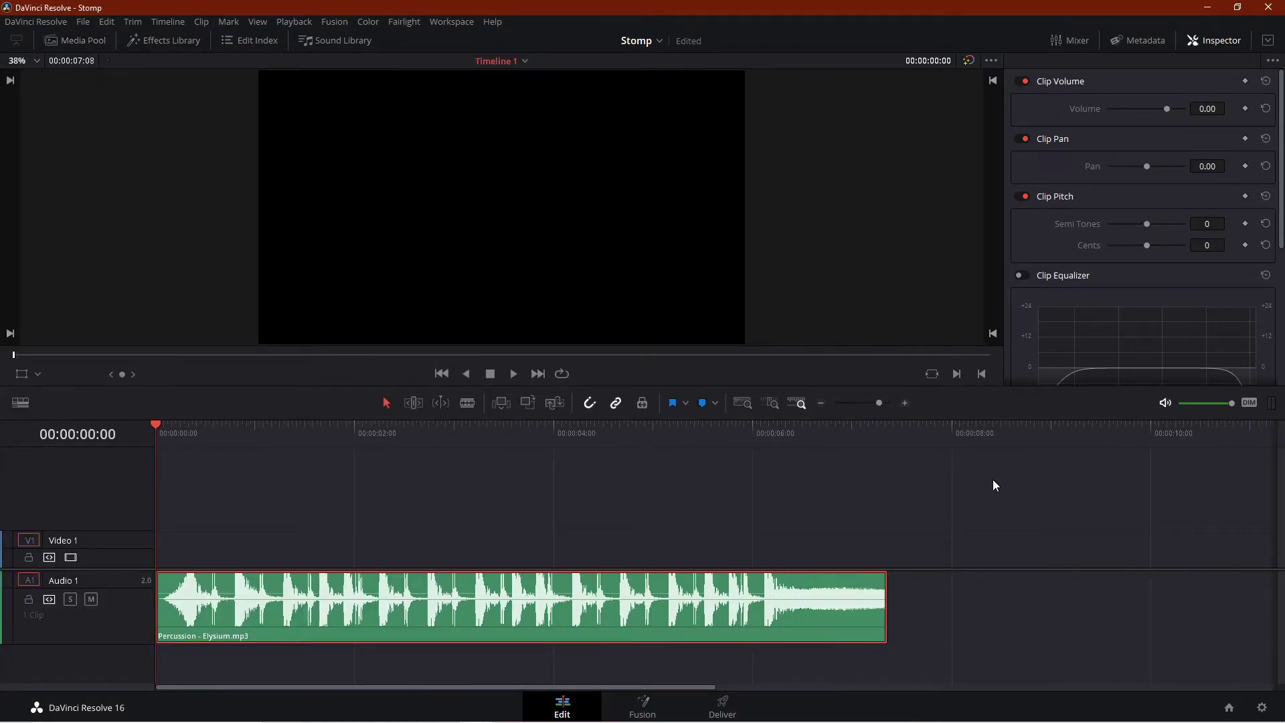
pyautogui.click(904, 403)
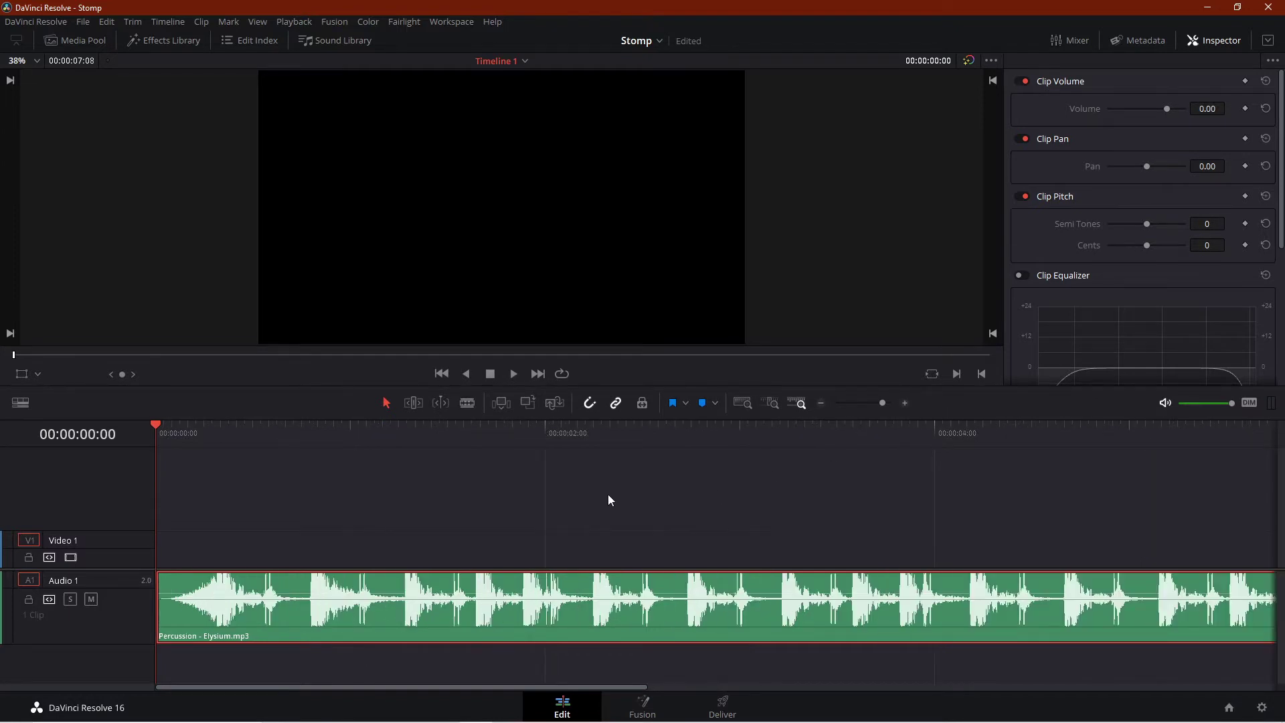
pyautogui.click(668, 499)
pyautogui.click(514, 372)
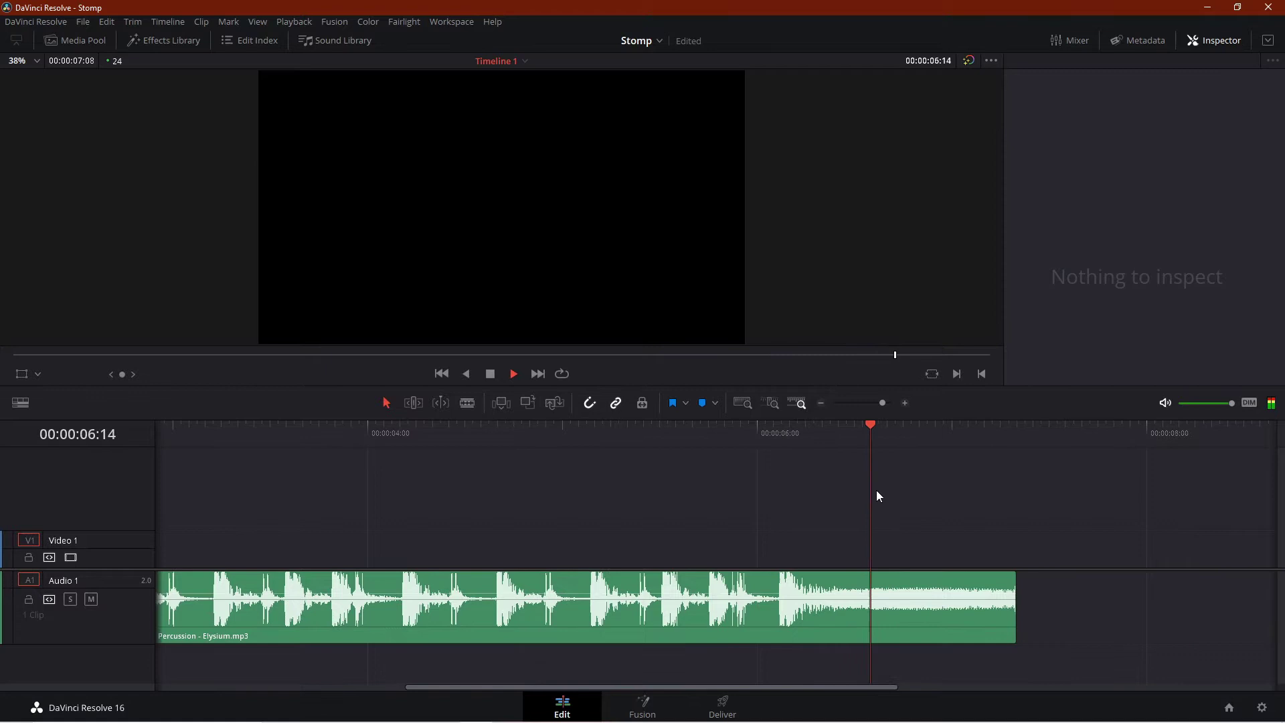
pyautogui.press('Home')
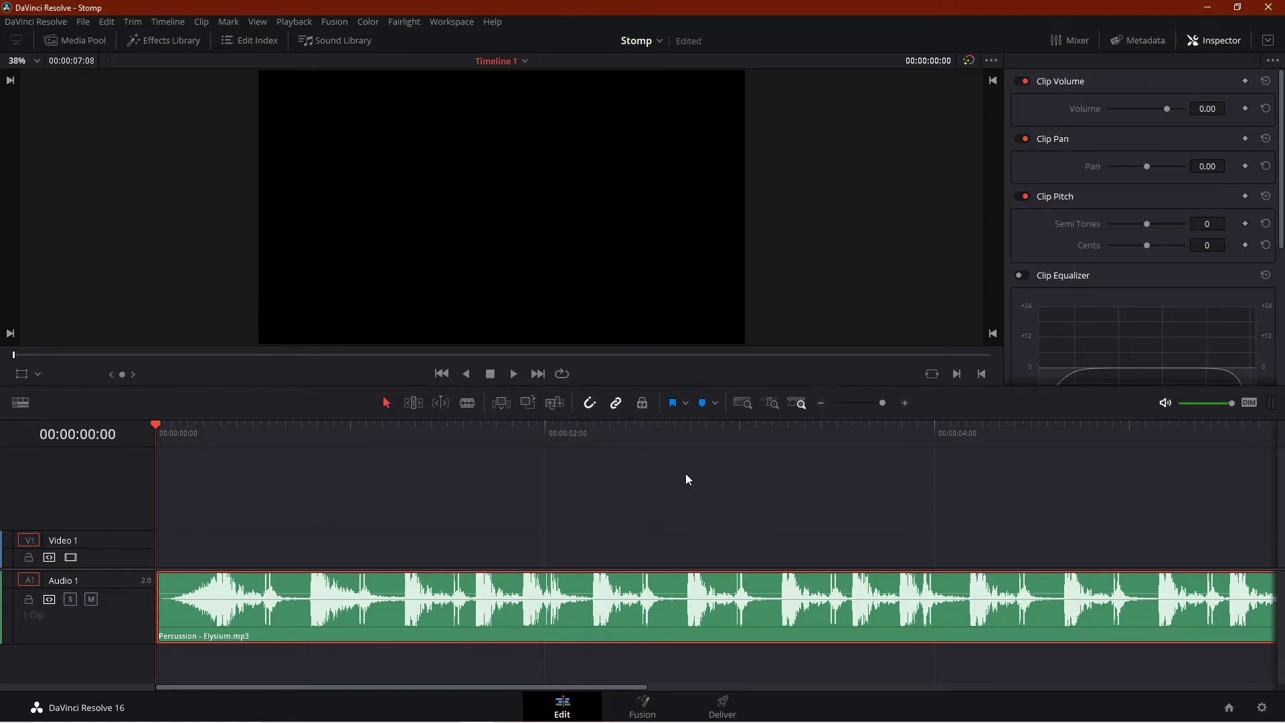
pyautogui.click(685, 473)
pyautogui.press('End')
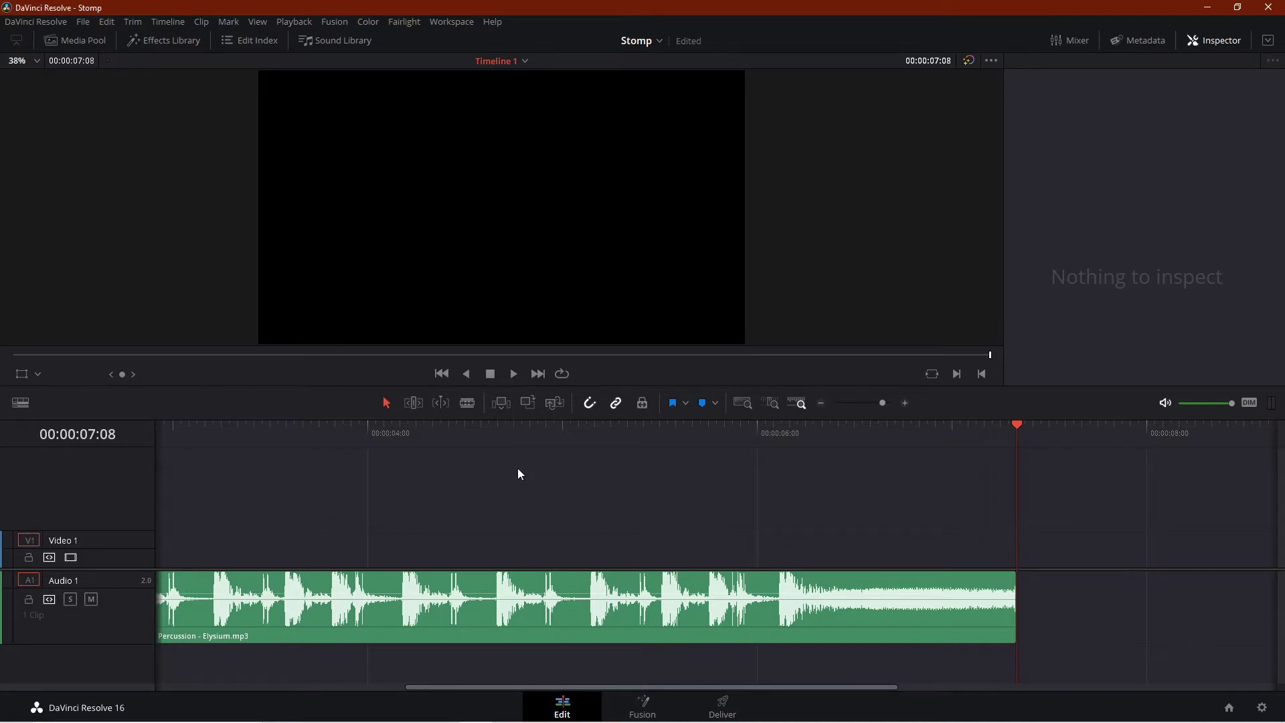
# Step: Add a Text+ title on Video 1 spanning from zero to 07:08, matching the audio
pyautogui.click(181, 38)
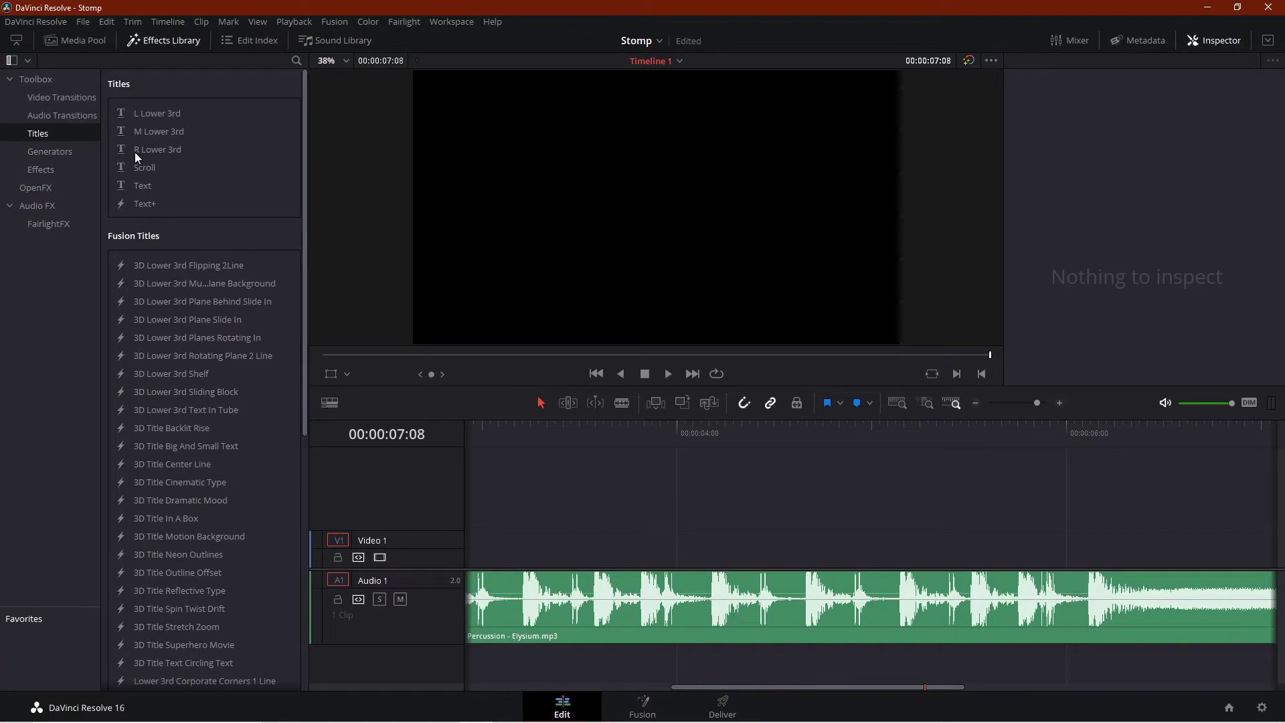
pyautogui.moveTo(144, 204); pyautogui.dragTo(541, 548)
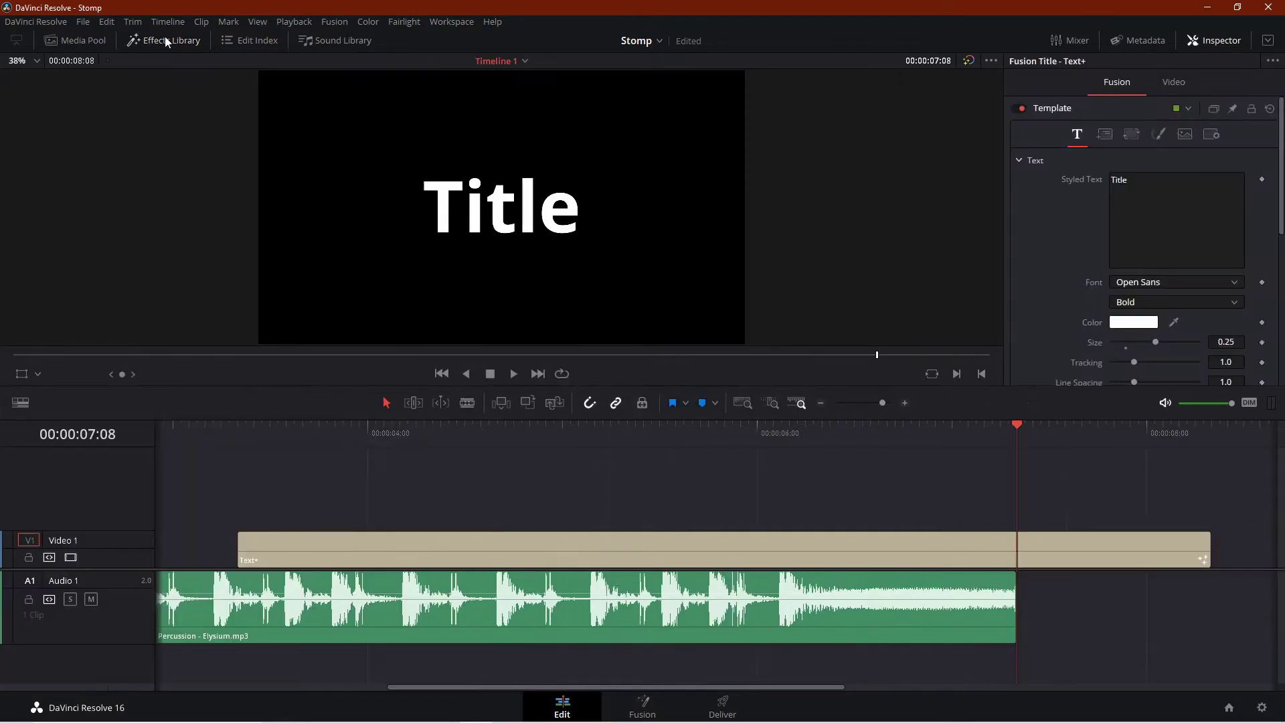
pyautogui.click(163, 35)
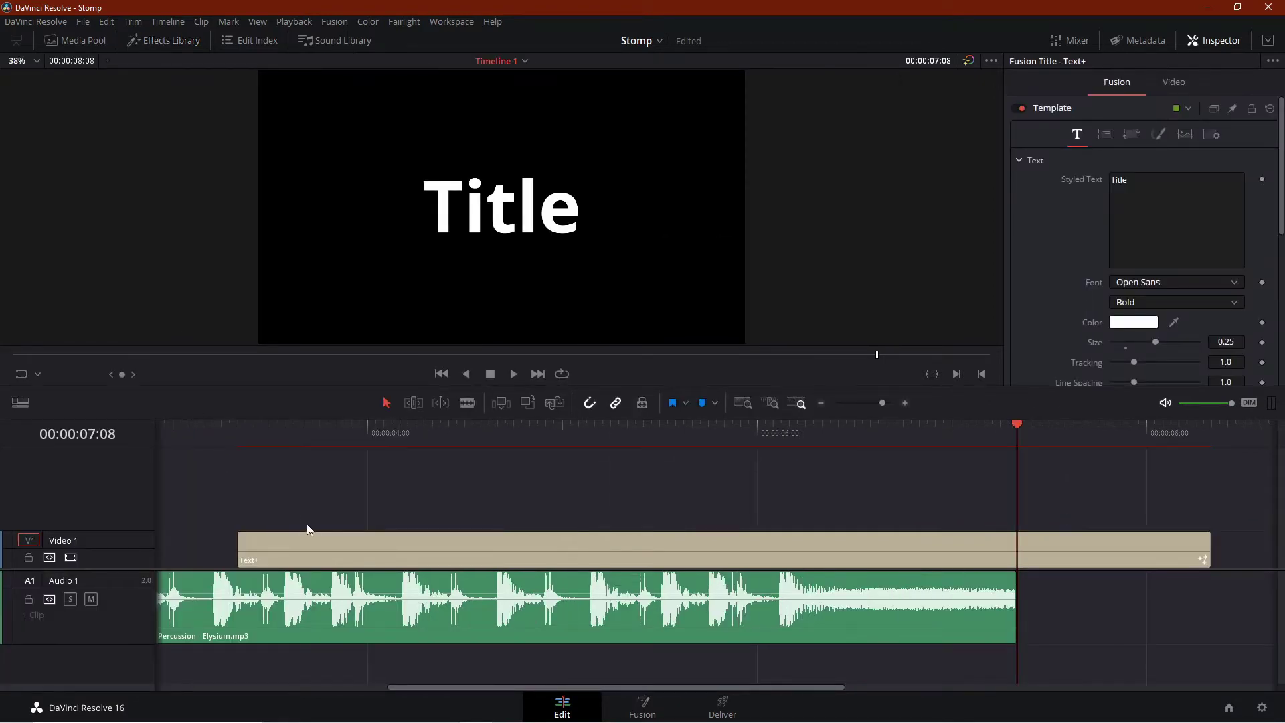
pyautogui.click(799, 403)
pyautogui.moveTo(714, 552); pyautogui.dragTo(297, 573)
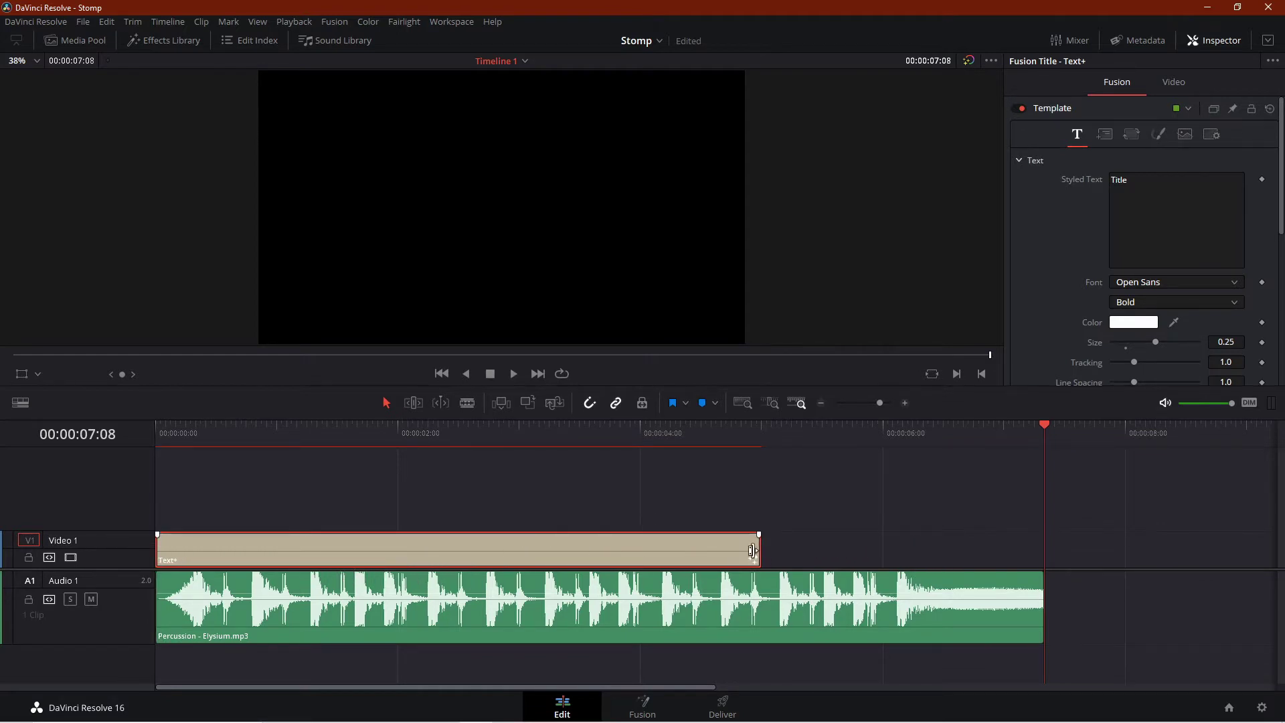
pyautogui.moveTo(763, 559); pyautogui.dragTo(1043, 556)
pyautogui.moveTo(202, 424); pyautogui.dragTo(145, 425)
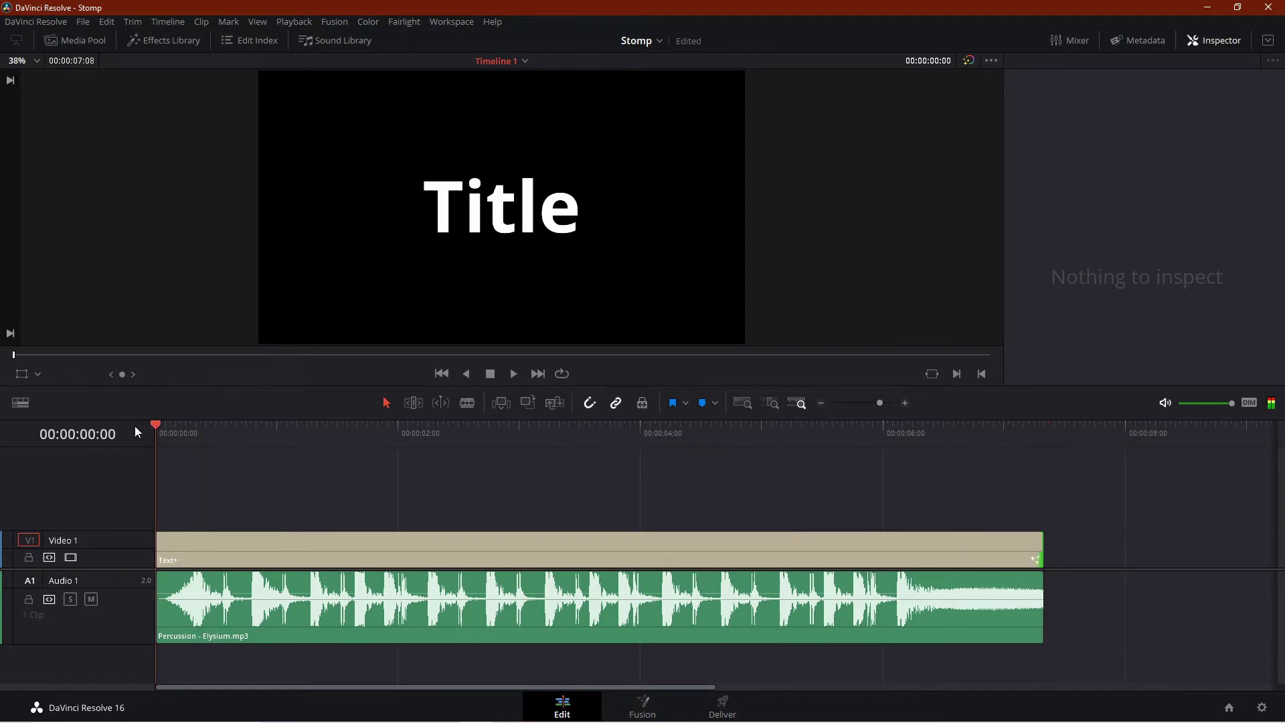
# Step: Snap the percussion clip back to the timeline start and fit the whole timeline
pyautogui.click(905, 404)
pyautogui.click(905, 404)
pyautogui.click(906, 405)
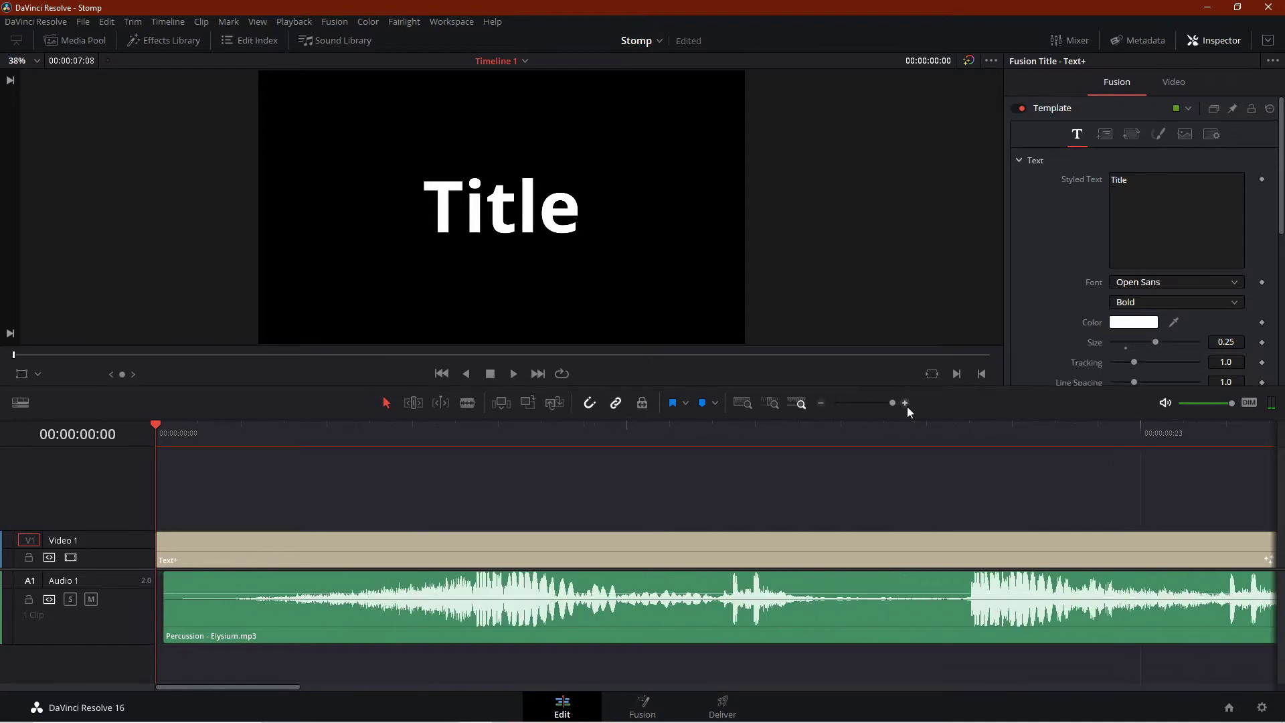
pyautogui.moveTo(298, 622); pyautogui.dragTo(278, 627)
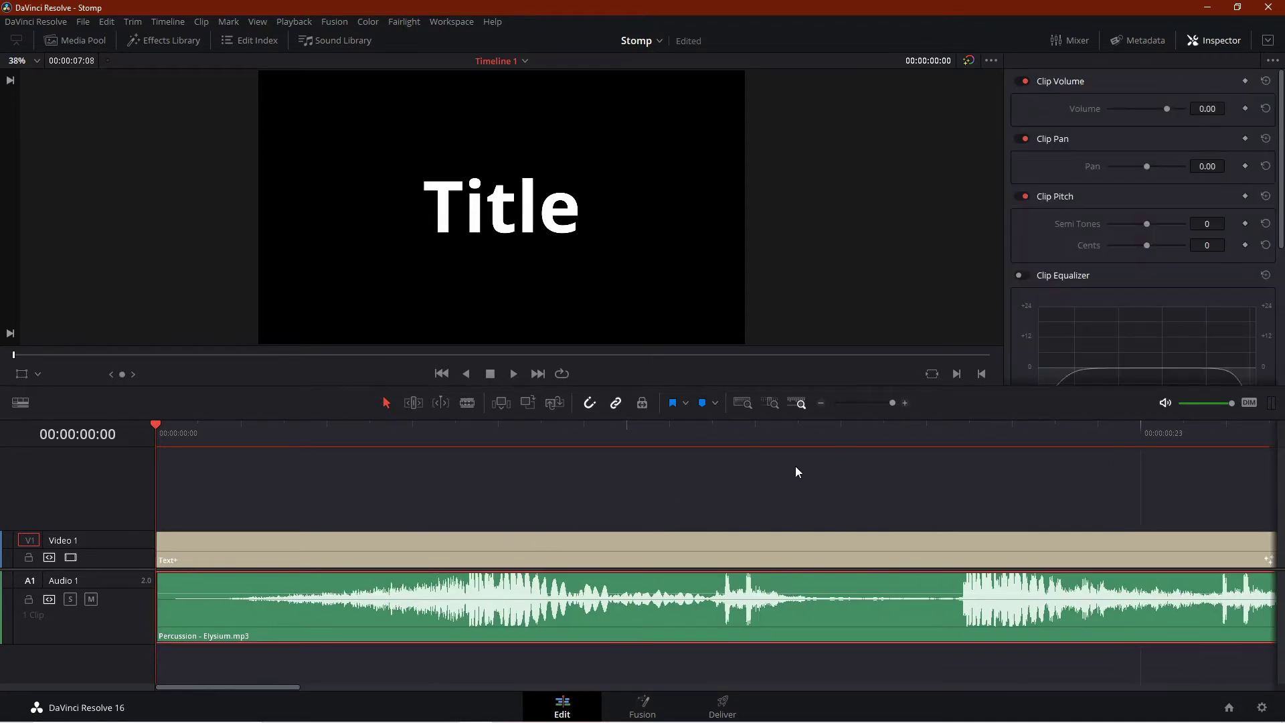
pyautogui.hotkey('shift', 'z')
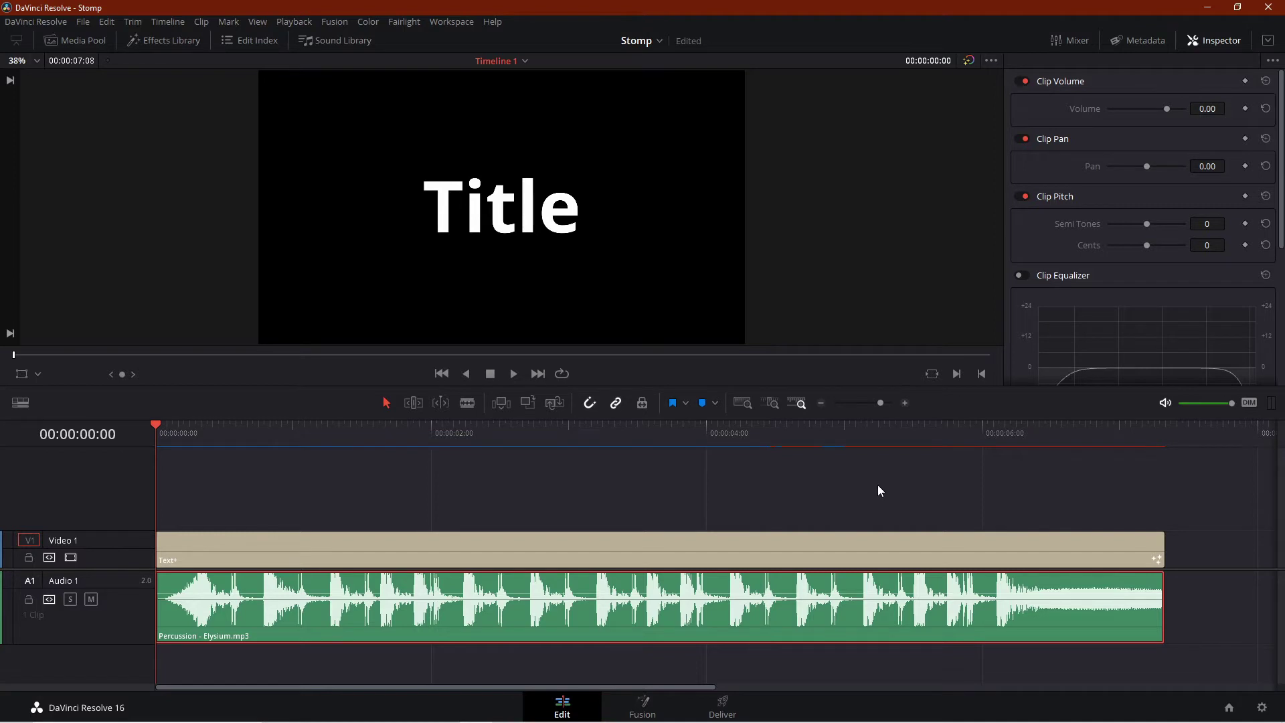
# Step: Give the Text+ title a white background
pyautogui.click(848, 544)
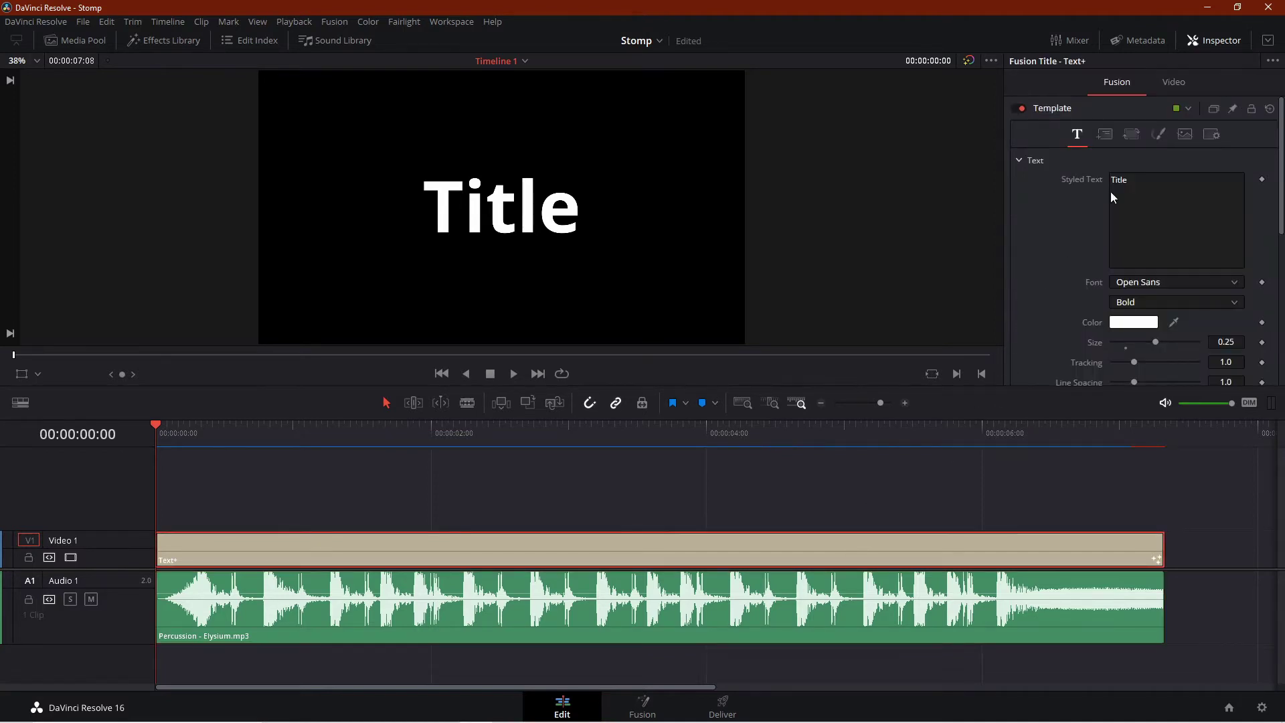
pyautogui.click(1104, 136)
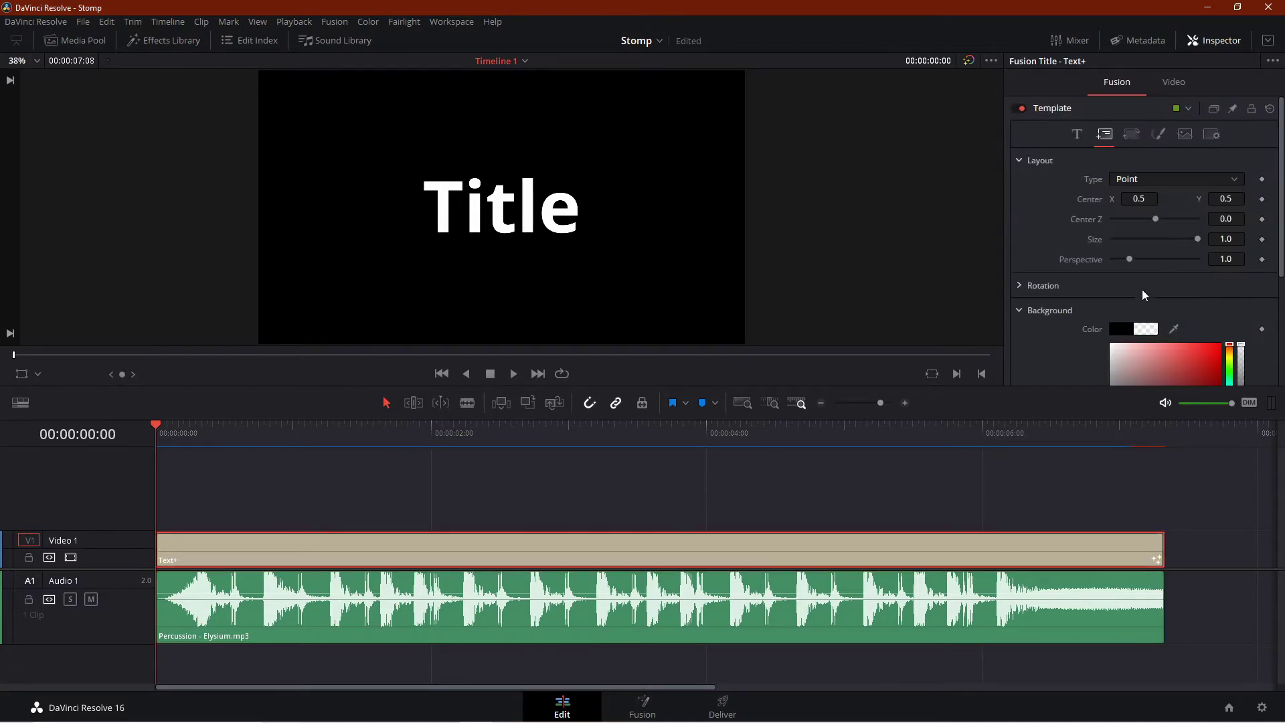
pyautogui.moveTo(1134, 358); pyautogui.dragTo(1067, 299)
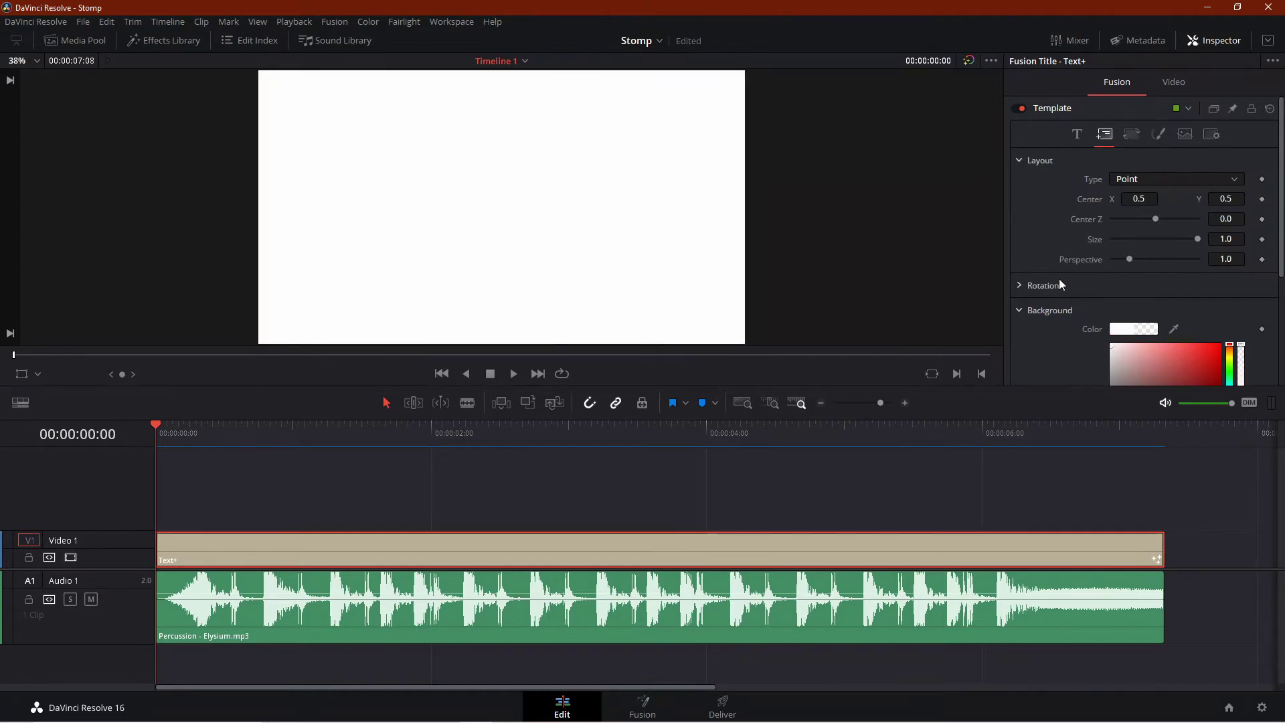
# Step: Set the title text colour to dark grey #3d3d3d
pyautogui.click(1076, 136)
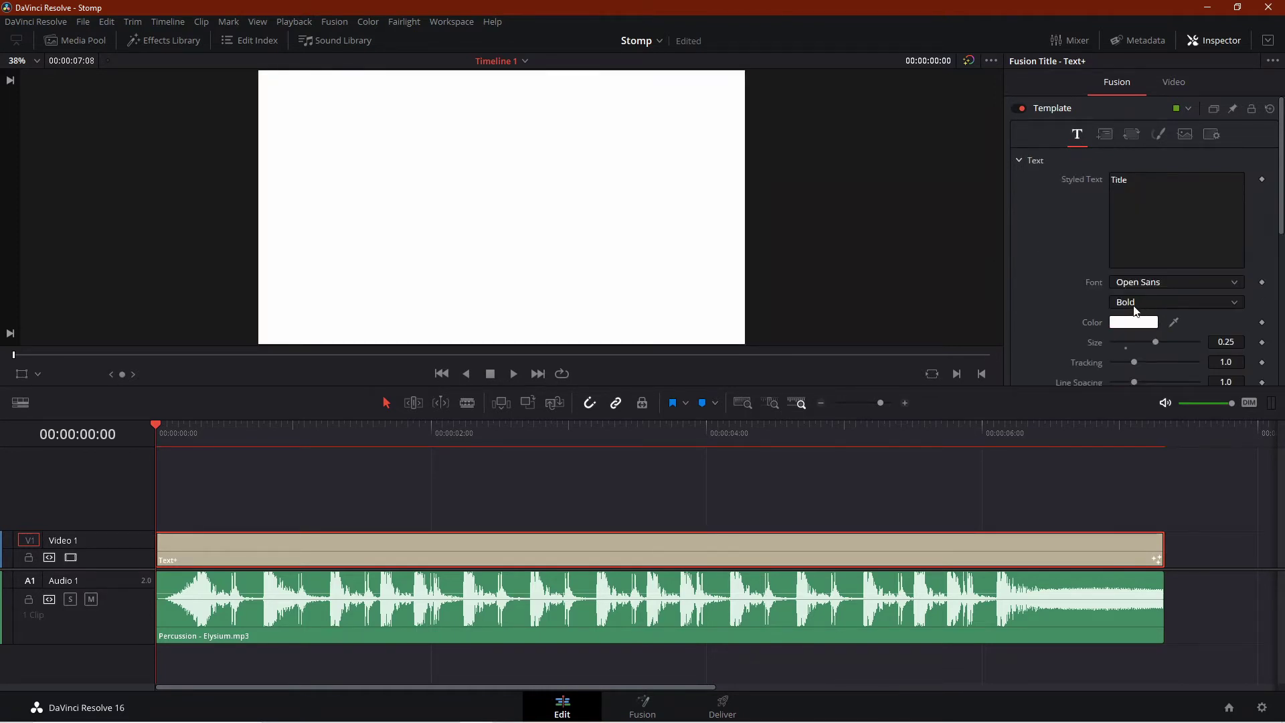
pyautogui.click(1128, 324)
pyautogui.moveTo(785, 324); pyautogui.dragTo(788, 343)
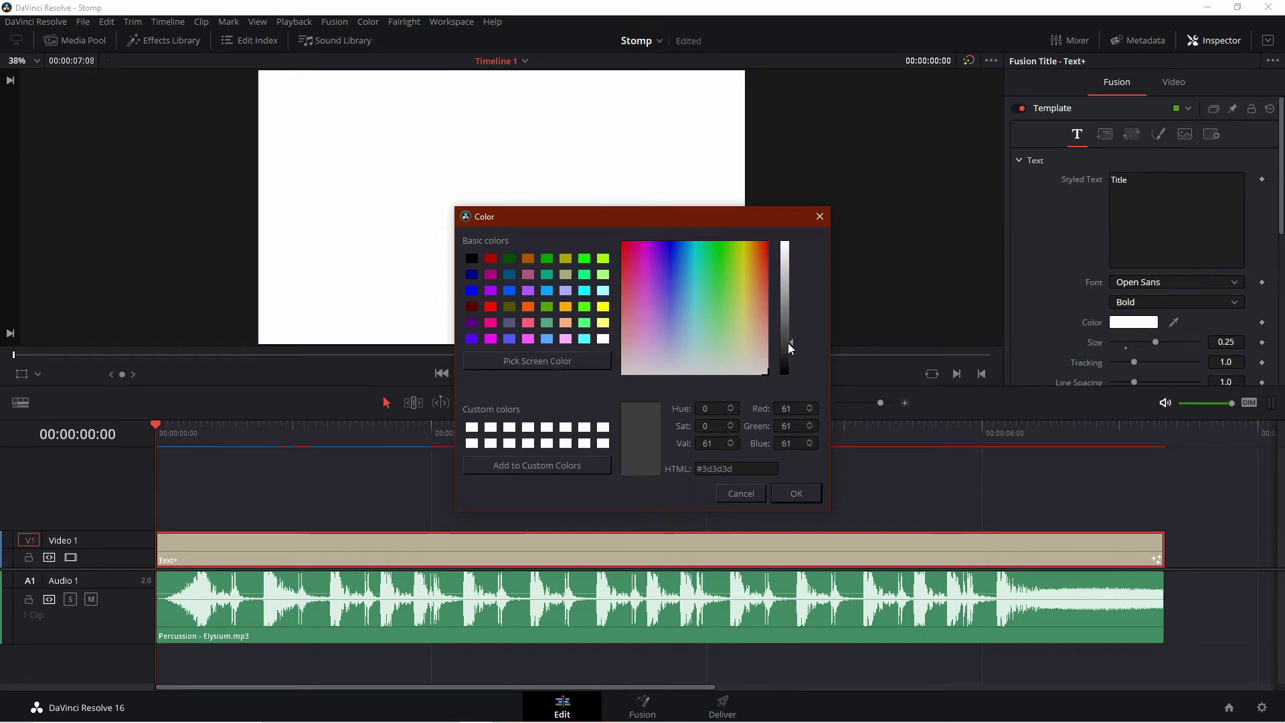
pyautogui.click(795, 494)
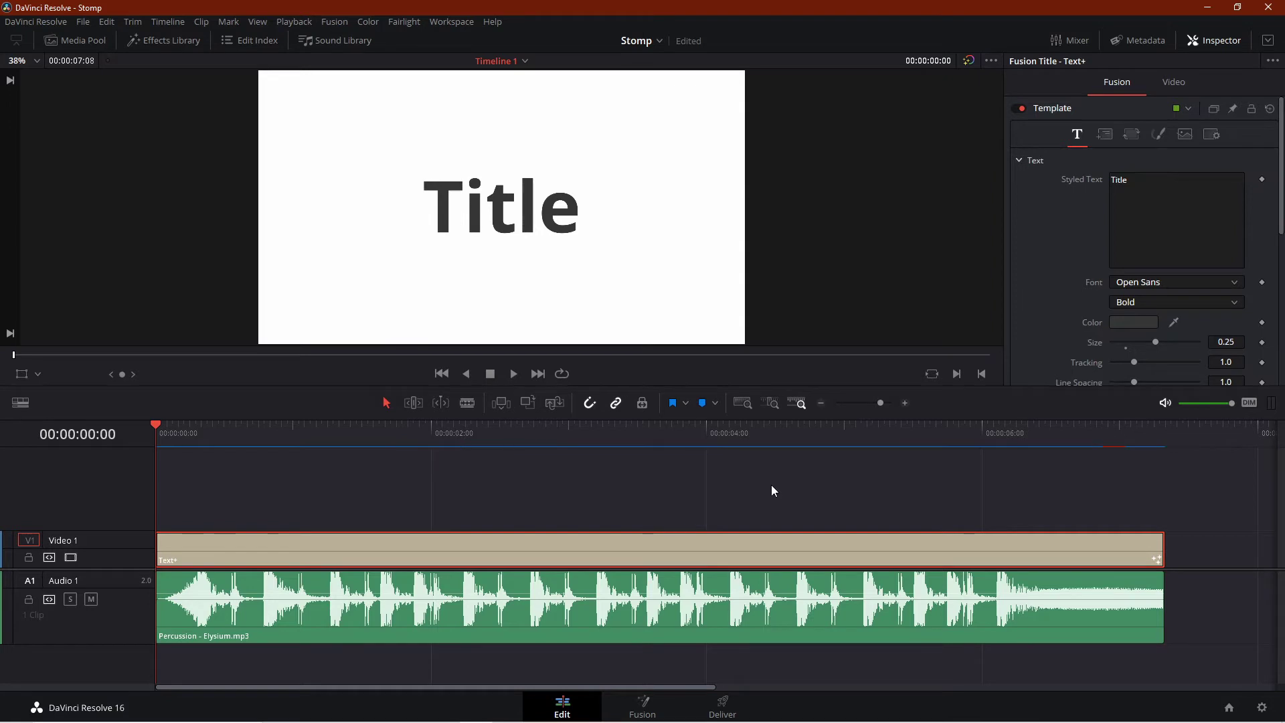
# Step: Cut the title at the first drum hit and at 00:00:00:13, locking Audio 1 first
pyautogui.click(905, 403)
pyautogui.click(317, 428)
pyautogui.press('Right')
pyautogui.press('Left')
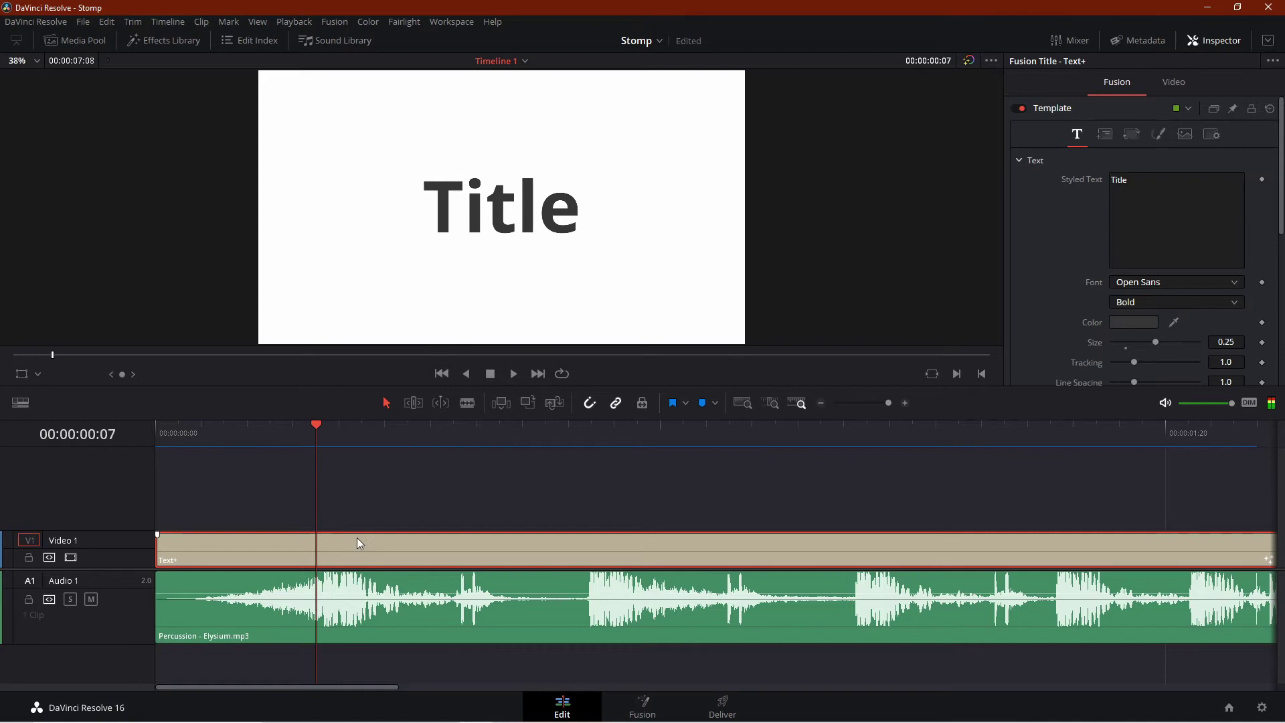
pyautogui.hotkey('ctrl', 'b')
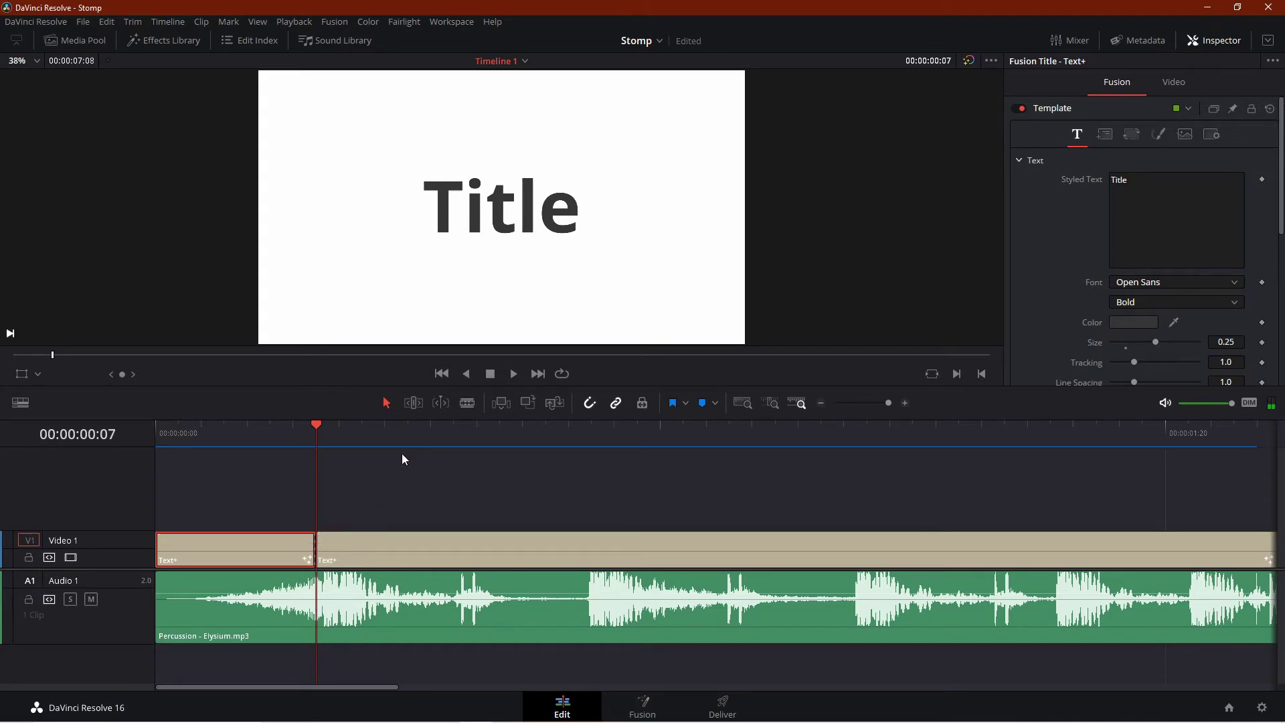
pyautogui.click(453, 430)
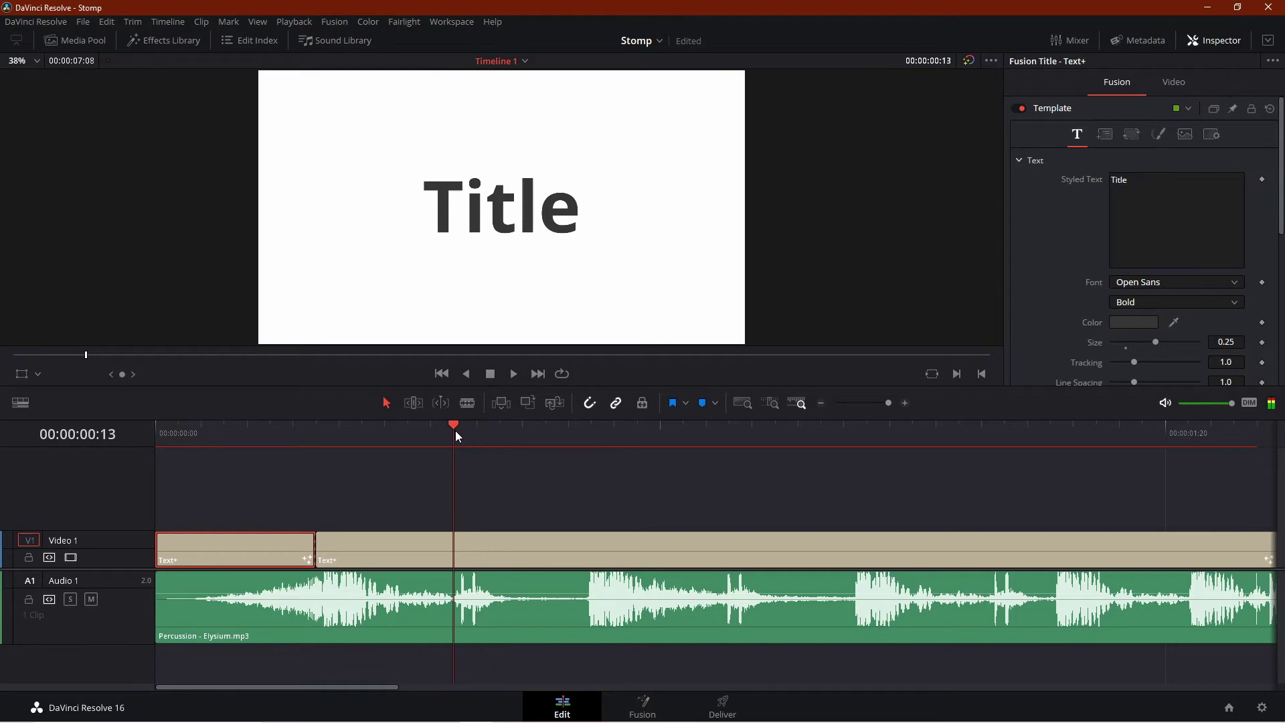
pyautogui.click(478, 559)
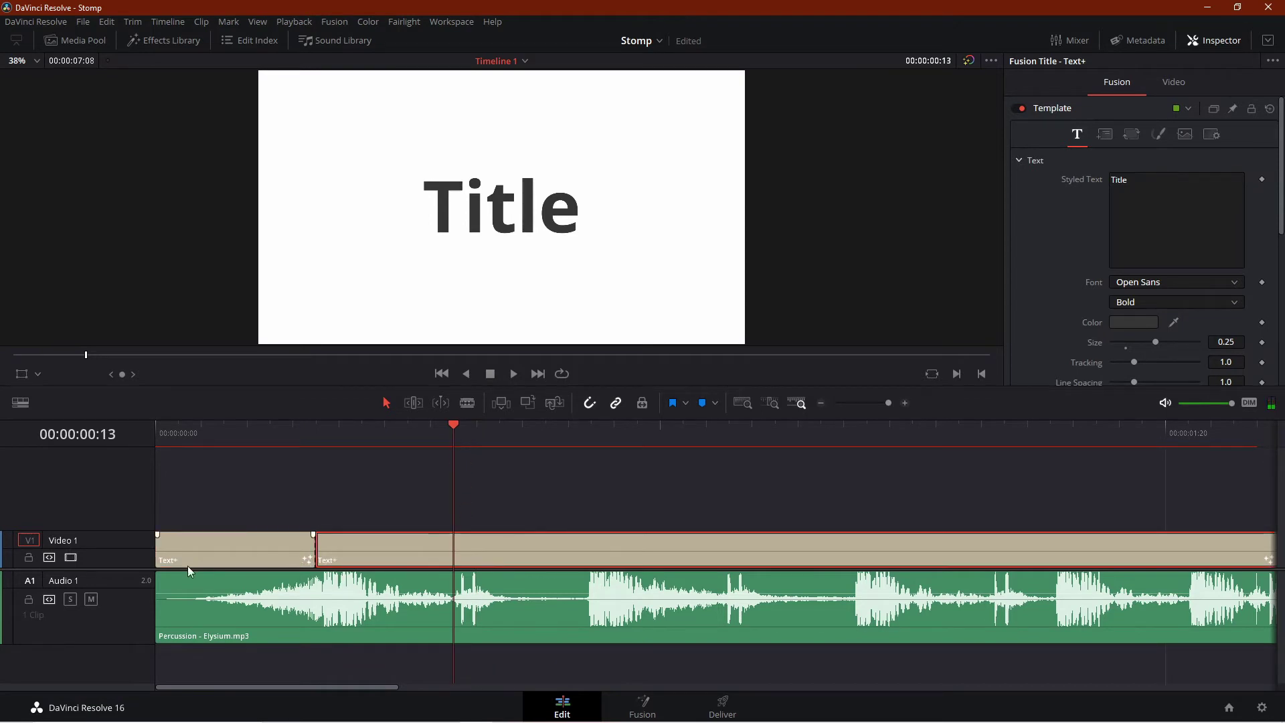
pyautogui.click(30, 600)
pyautogui.click(30, 599)
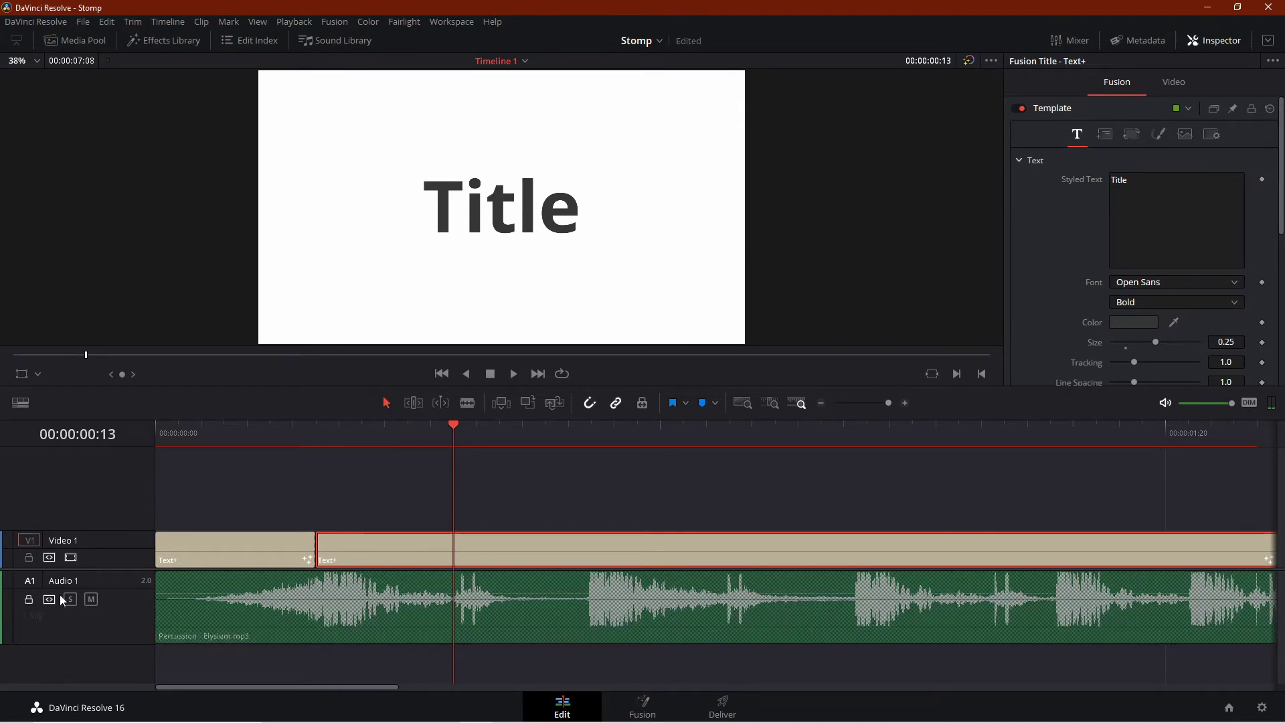
pyautogui.hotkey('ctrl', 'b')
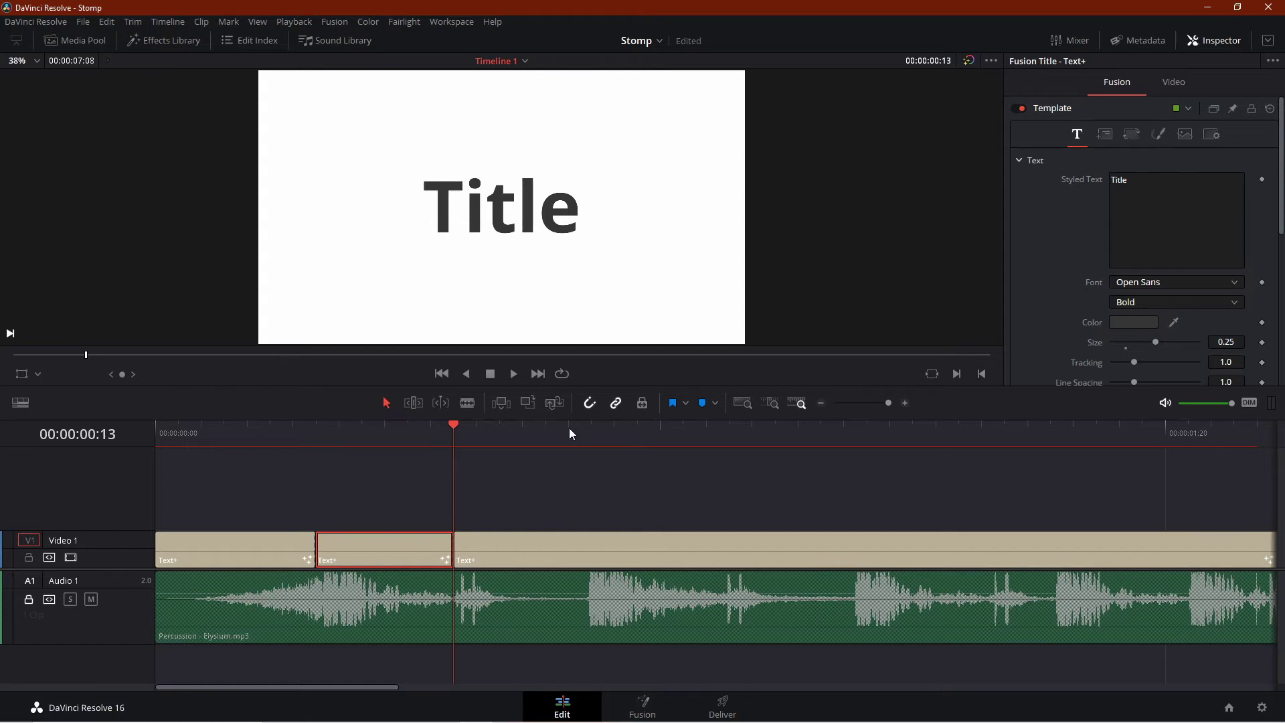
# Step: Blade the title at the beats at 00:18, 01:00, 01:06, 01:12 and 01:21
pyautogui.click(591, 430)
pyautogui.press('Left')
pyautogui.hotkey('ctrl', 'b')
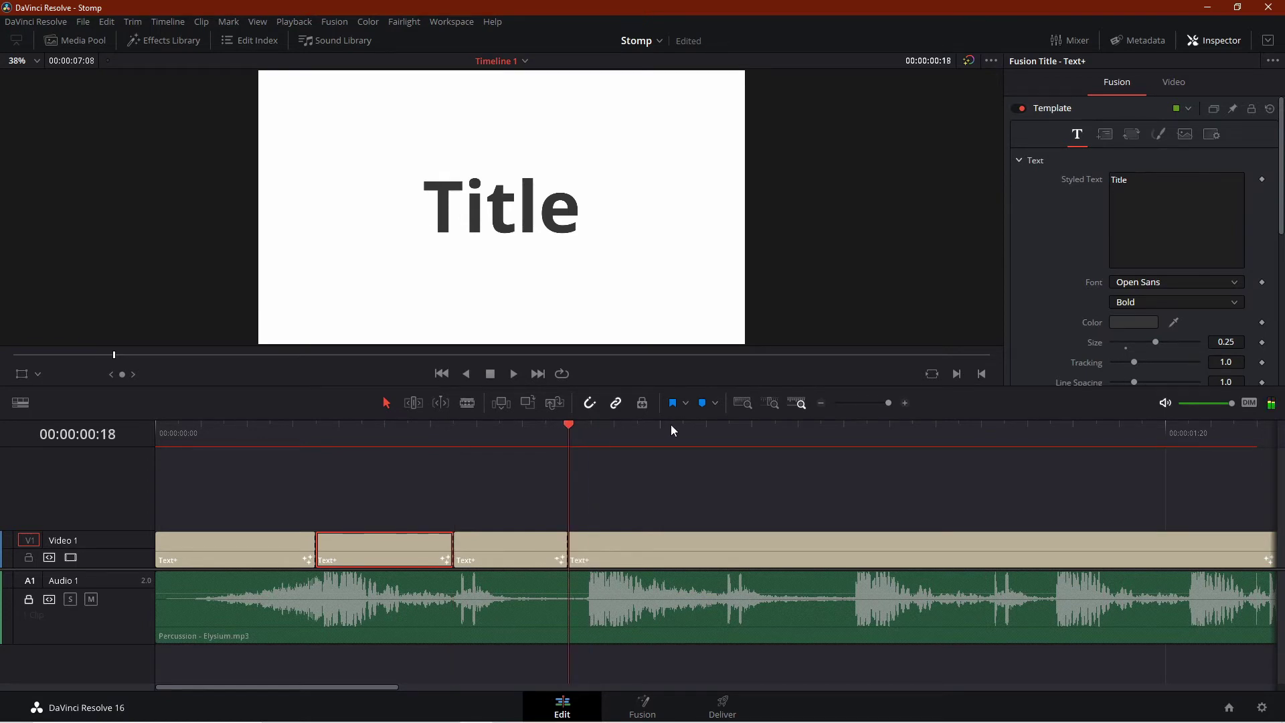
pyautogui.click(724, 428)
pyautogui.press('Left')
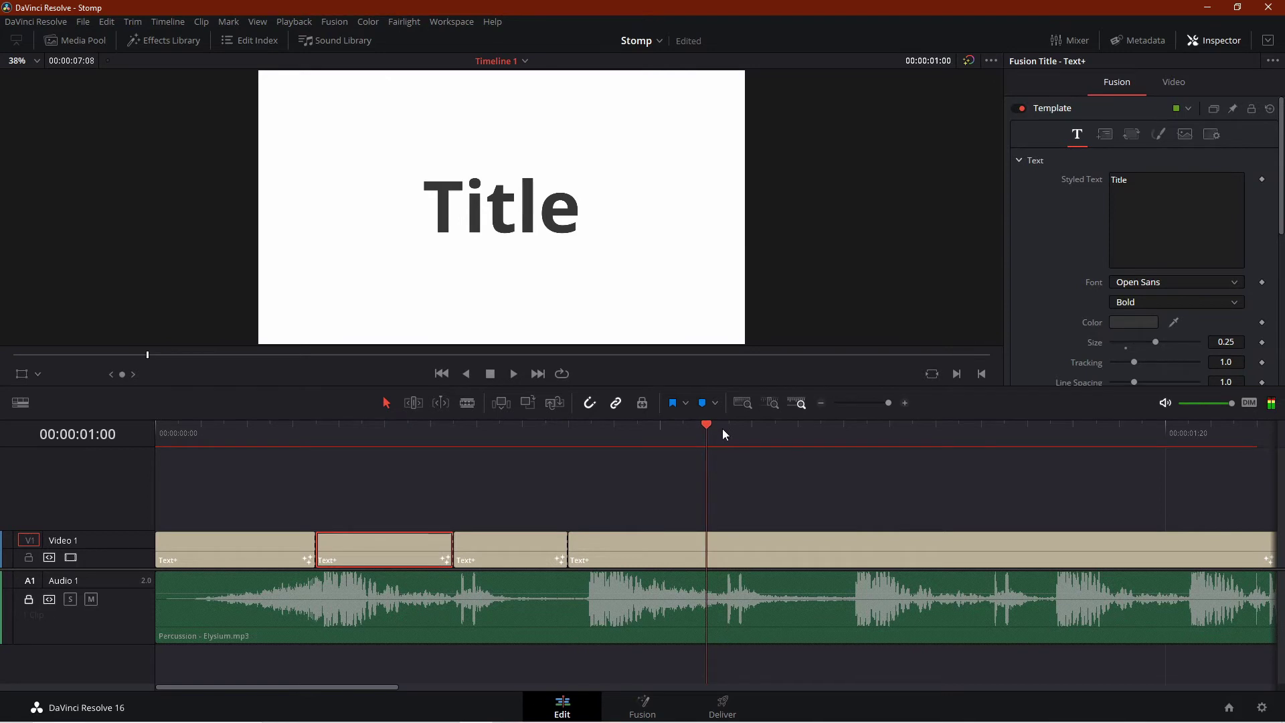
pyautogui.hotkey('ctrl', 'b')
pyautogui.click(853, 434)
pyautogui.press('Right')
pyautogui.press('Left')
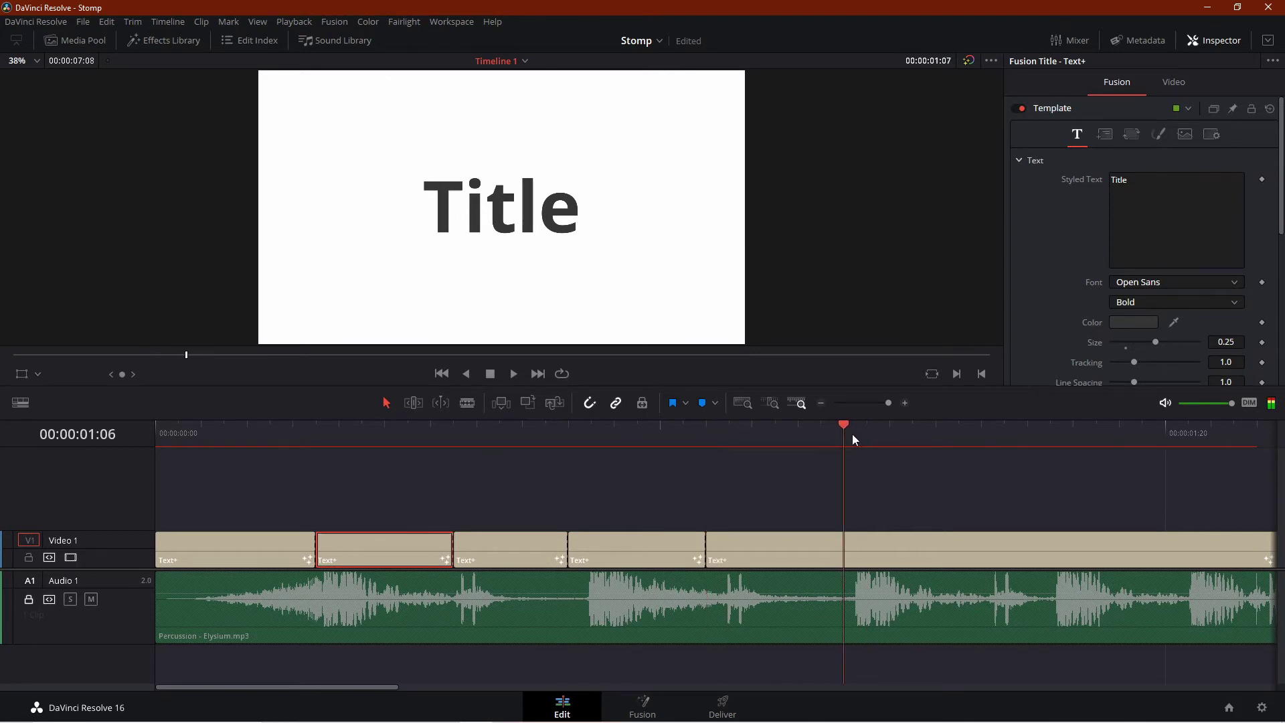
pyautogui.hotkey('ctrl', 'b')
pyautogui.click(982, 432)
pyautogui.hotkey('ctrl', 'b')
pyautogui.click(1053, 434)
pyautogui.hotkey('ctrl', 'b')
pyautogui.click(1192, 435)
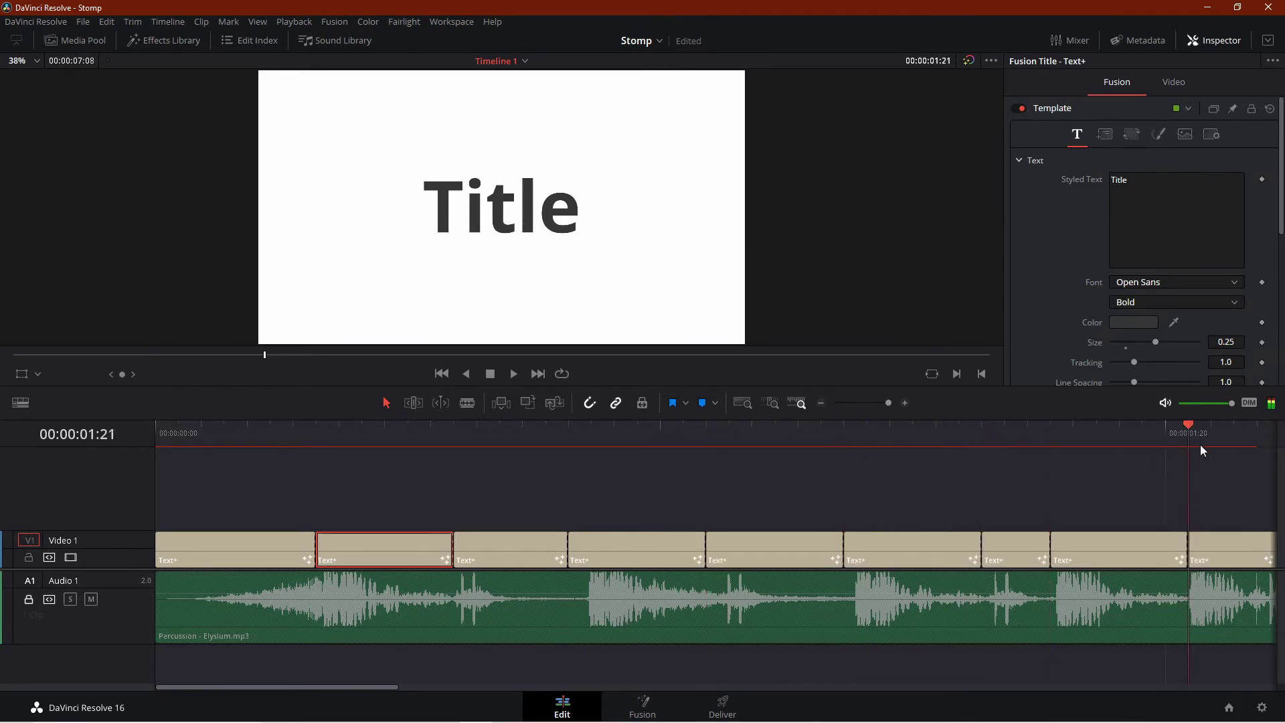
pyautogui.hotkey('ctrl', 'b')
# Step: Blade the title at the beats around 01:16, 01:23, 03:13 and 03:14
pyautogui.hscroll(5, 853, 475)
pyautogui.press('Right')
pyautogui.press('Right')
pyautogui.press('Right')
pyautogui.press('Right')
pyautogui.press('Right')
pyautogui.press('Right')
pyautogui.press('Right')
pyautogui.press('Right')
pyautogui.click(696, 431)
pyautogui.press('Right')
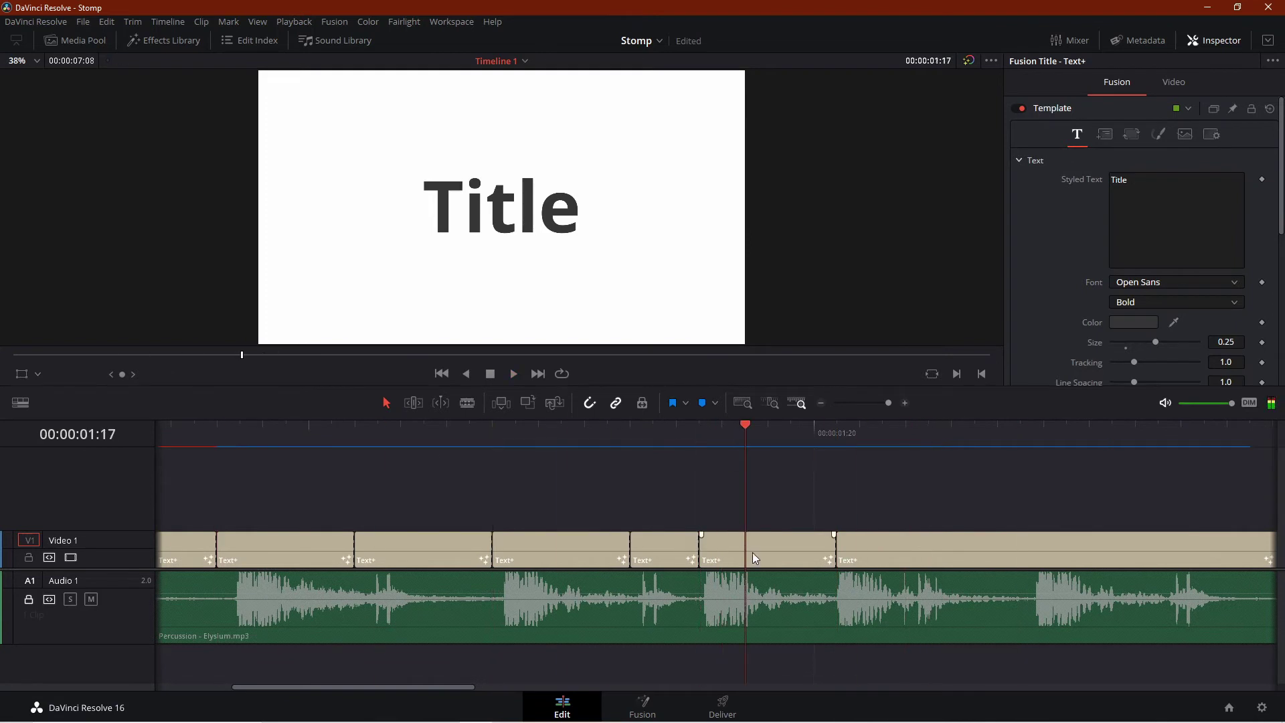
pyautogui.hotkey('ctrl', 'b')
pyautogui.click(904, 432)
pyautogui.press('Left')
pyautogui.click(913, 553)
pyautogui.hotkey('ctrl', 'b')
pyautogui.press('space')
pyautogui.hotkey('ctrl', 'b')
pyautogui.hotkey('ctrl', 'b')
pyautogui.hotkey('ctrl', 'b')
pyautogui.hotkey('ctrl', 'b')
pyautogui.hotkey('ctrl', 'b')
pyautogui.hotkey('ctrl', 'b')
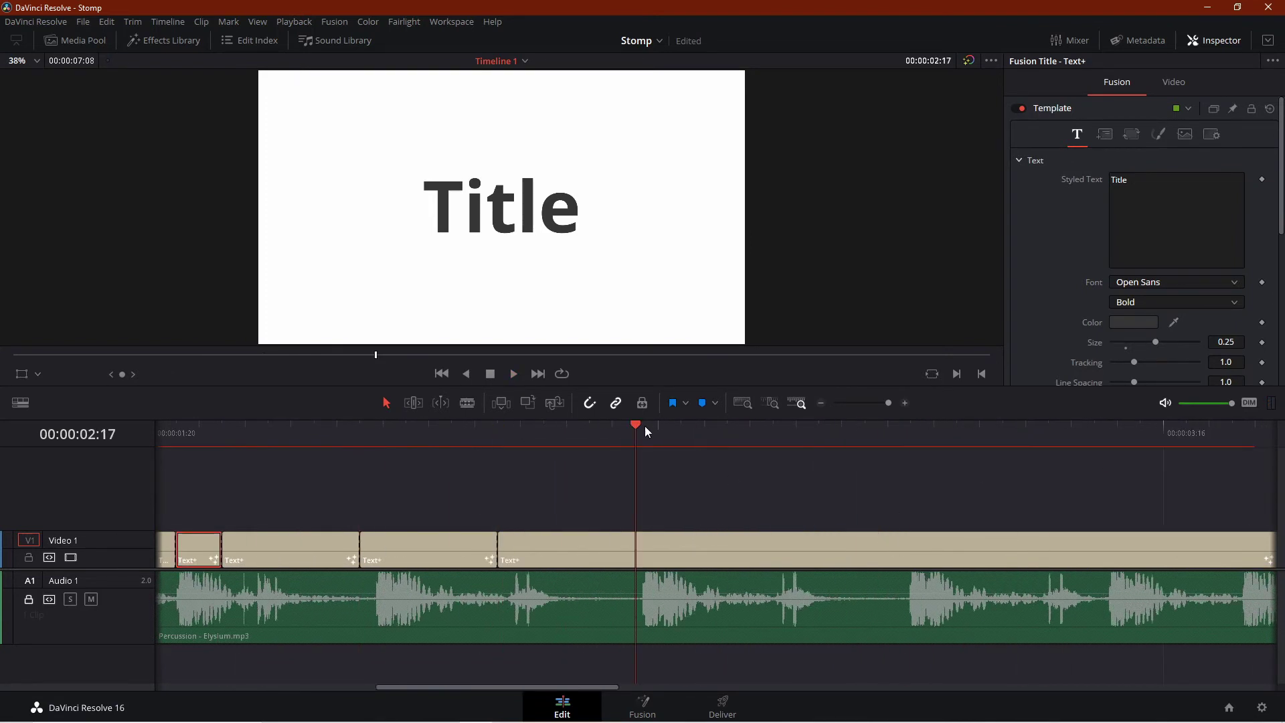
pyautogui.hotkey('ctrl', 'b')
pyautogui.press('Right')
pyautogui.press('Right')
pyautogui.press('Right')
pyautogui.press('Right')
pyautogui.press('Right')
pyautogui.press('Right')
pyautogui.press('Right')
pyautogui.press('Right')
pyautogui.press('Right')
pyautogui.press('Right')
pyautogui.press('Right')
pyautogui.press('Right')
pyautogui.press('Right')
pyautogui.press('Right')
pyautogui.press('Right')
pyautogui.press('Right')
pyautogui.press('Right')
pyautogui.press('Right')
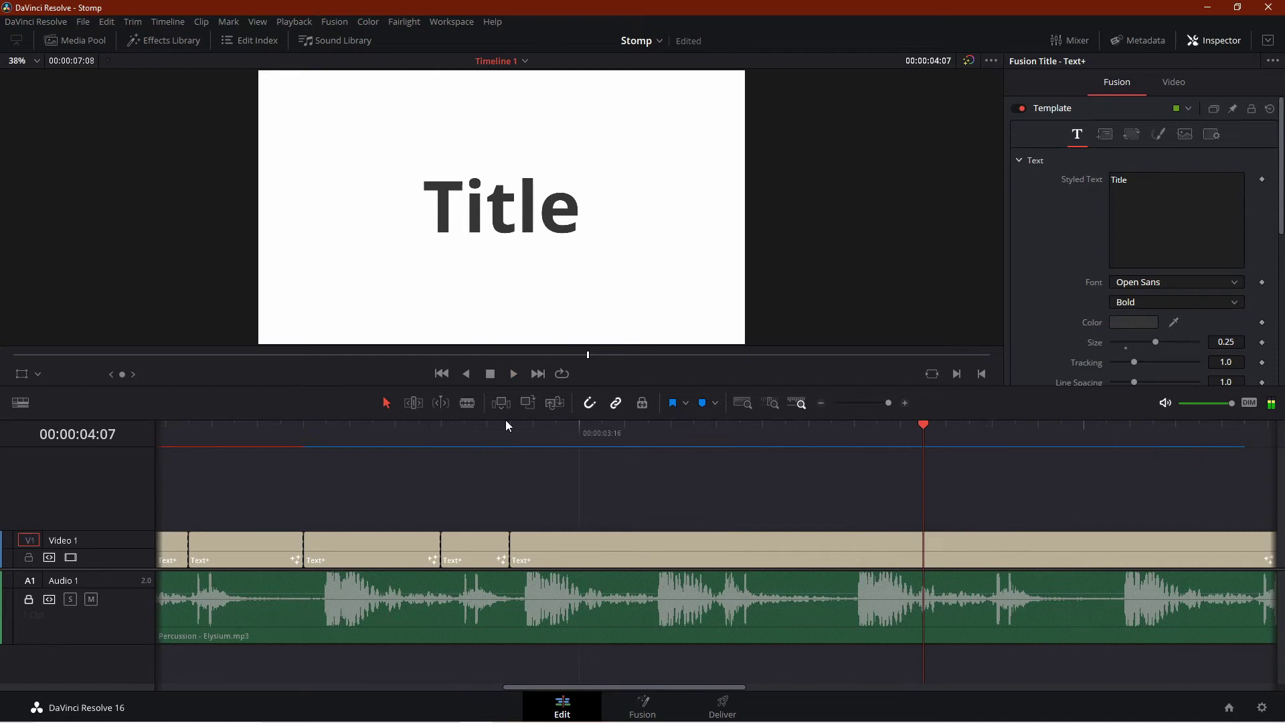
# Step: Blade the title at 03:19 and each remaining beat through the last drum hit
pyautogui.click(510, 428)
pyautogui.press('Right')
pyautogui.hotkey('ctrl', 'b')
pyautogui.click(648, 433)
pyautogui.hotkey('ctrl', 'b')
pyautogui.press('Right')
pyautogui.press('Right')
pyautogui.press('Right')
pyautogui.hotkey('ctrl', 'b')
pyautogui.click(970, 432)
pyautogui.hotkey('ctrl', 'b')
pyautogui.hscroll(5, 656, 479)
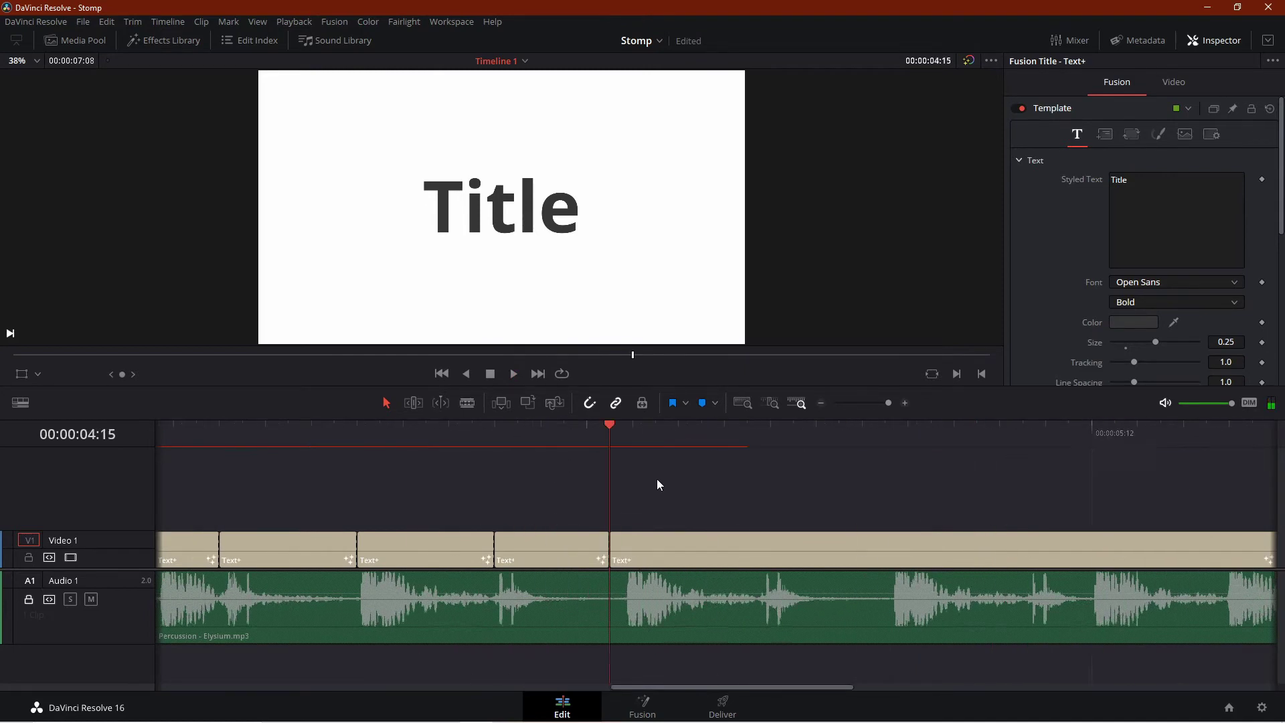
pyautogui.click(910, 432)
pyautogui.hotkey('ctrl', 'b')
pyautogui.click(1124, 433)
pyautogui.hscroll(5, 1132, 476)
pyautogui.click(711, 433)
pyautogui.press('Left')
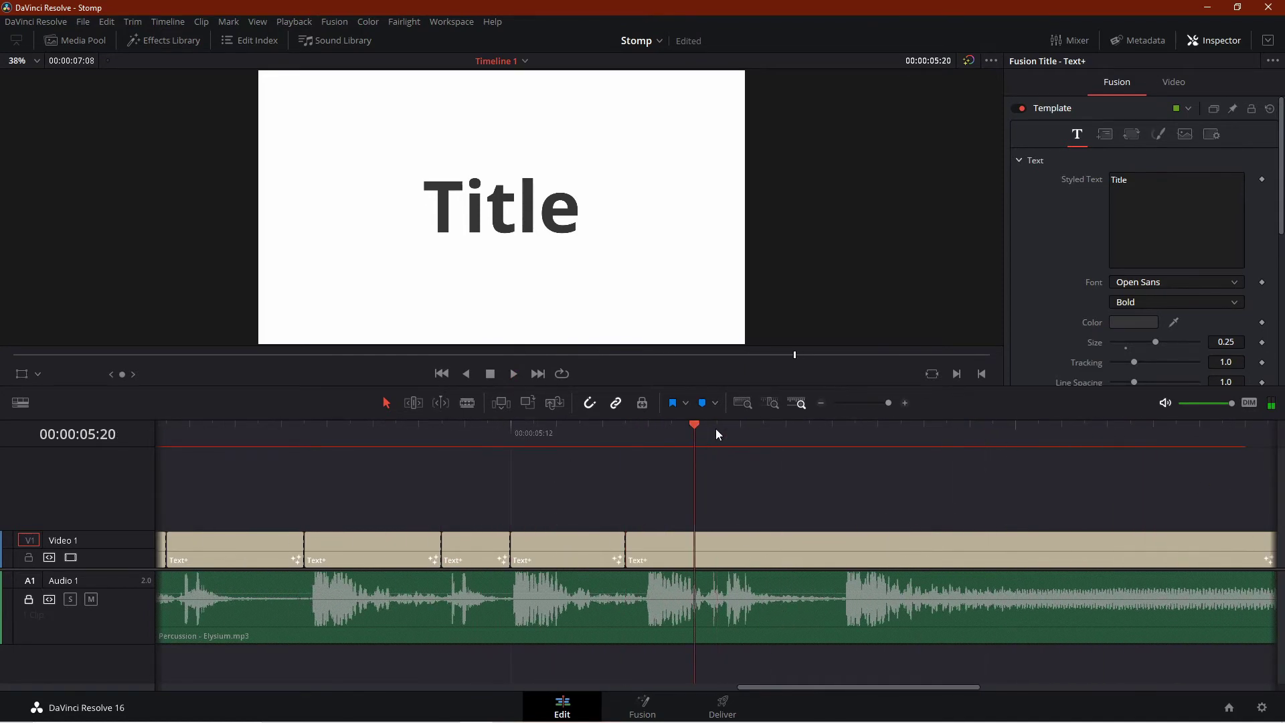
pyautogui.hotkey('ctrl', 'b')
pyautogui.hotkey('shift', 'z')
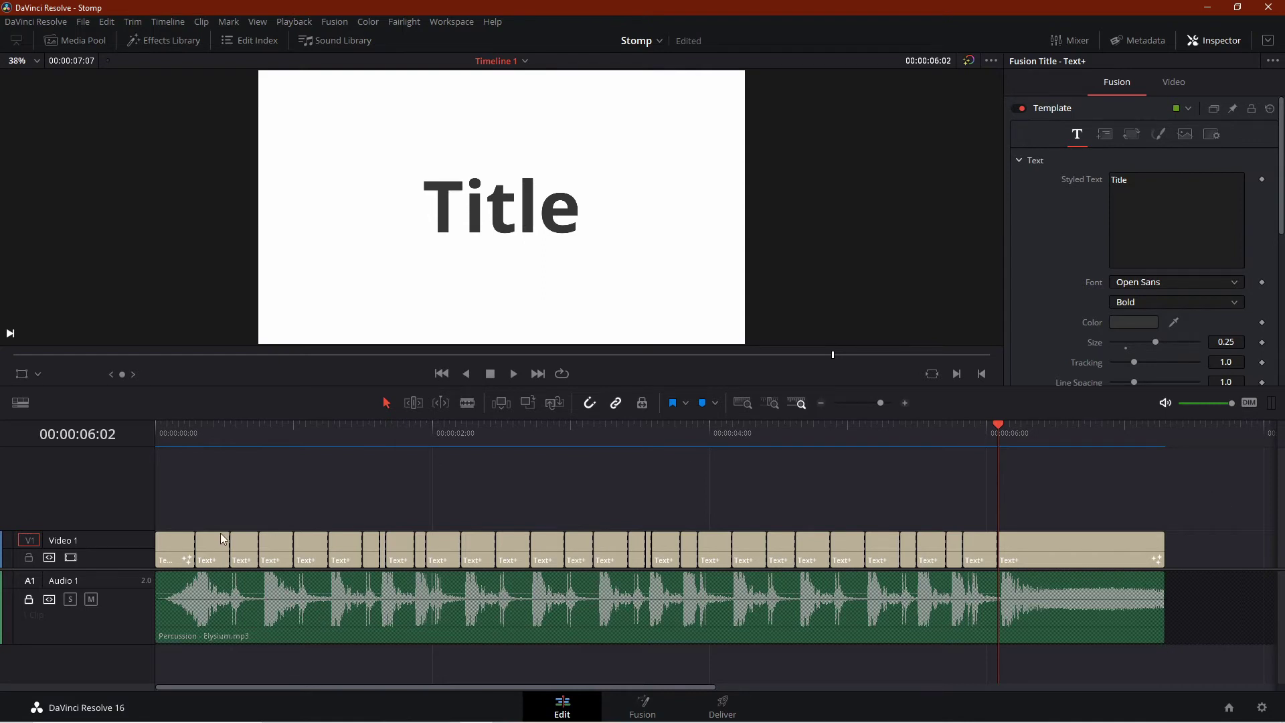
# Step: Empty the first title segment and replace the early segments' text with 'Hi'
pyautogui.click(172, 548)
pyautogui.click(1146, 222)
pyautogui.press('BackSpace')
pyautogui.press('BackSpace')
pyautogui.press('BackSpace')
pyautogui.press('BackSpace')
pyautogui.press('BackSpace')
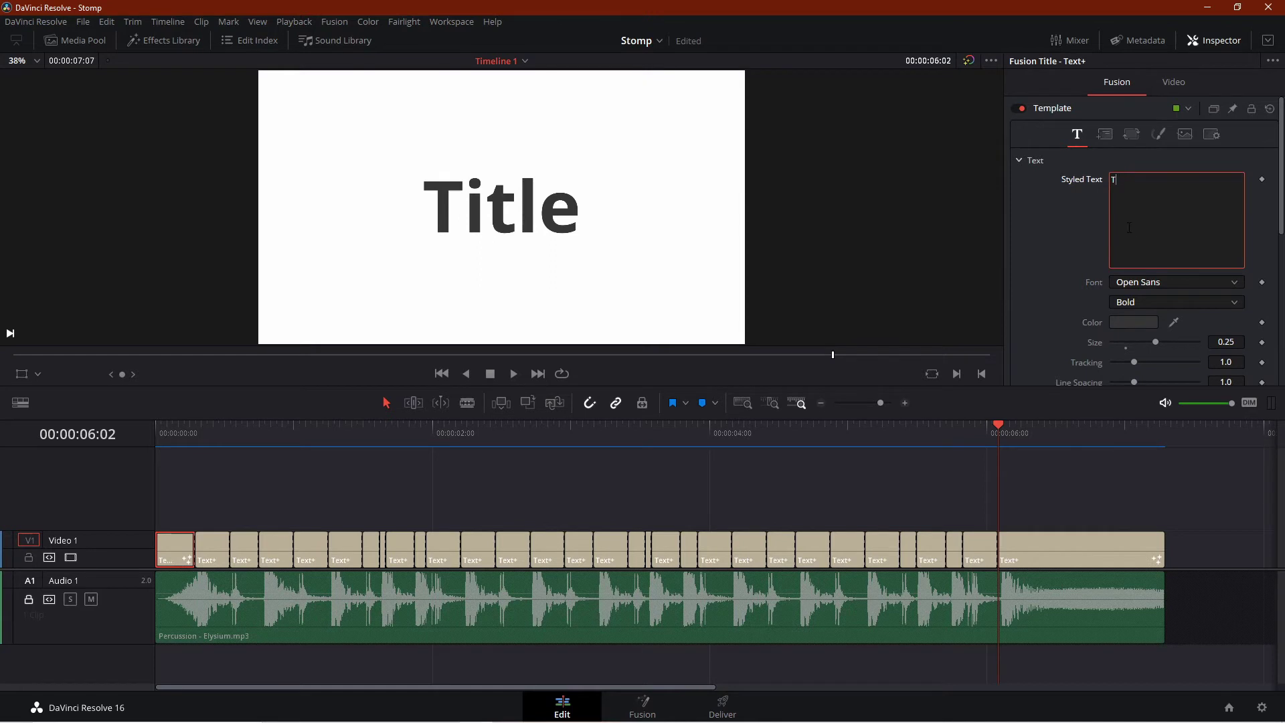
pyautogui.click(212, 554)
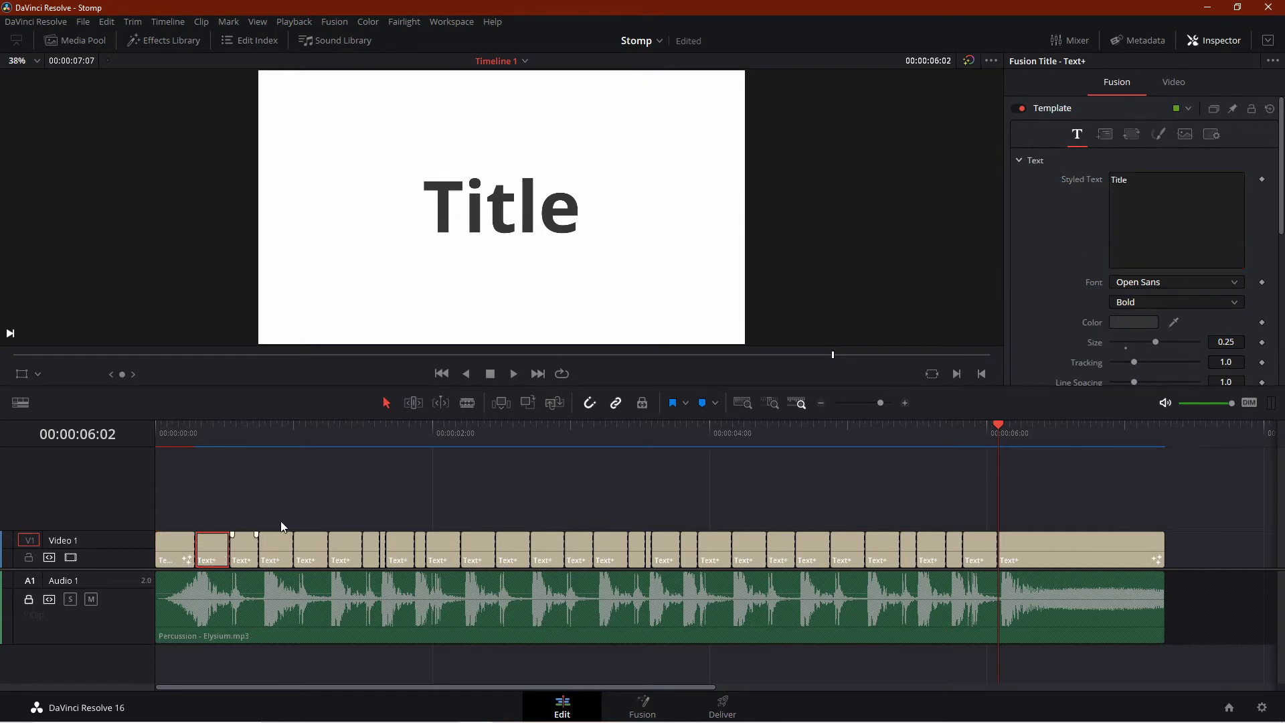
pyautogui.doubleClick(1162, 187)
pyautogui.write('Hi')
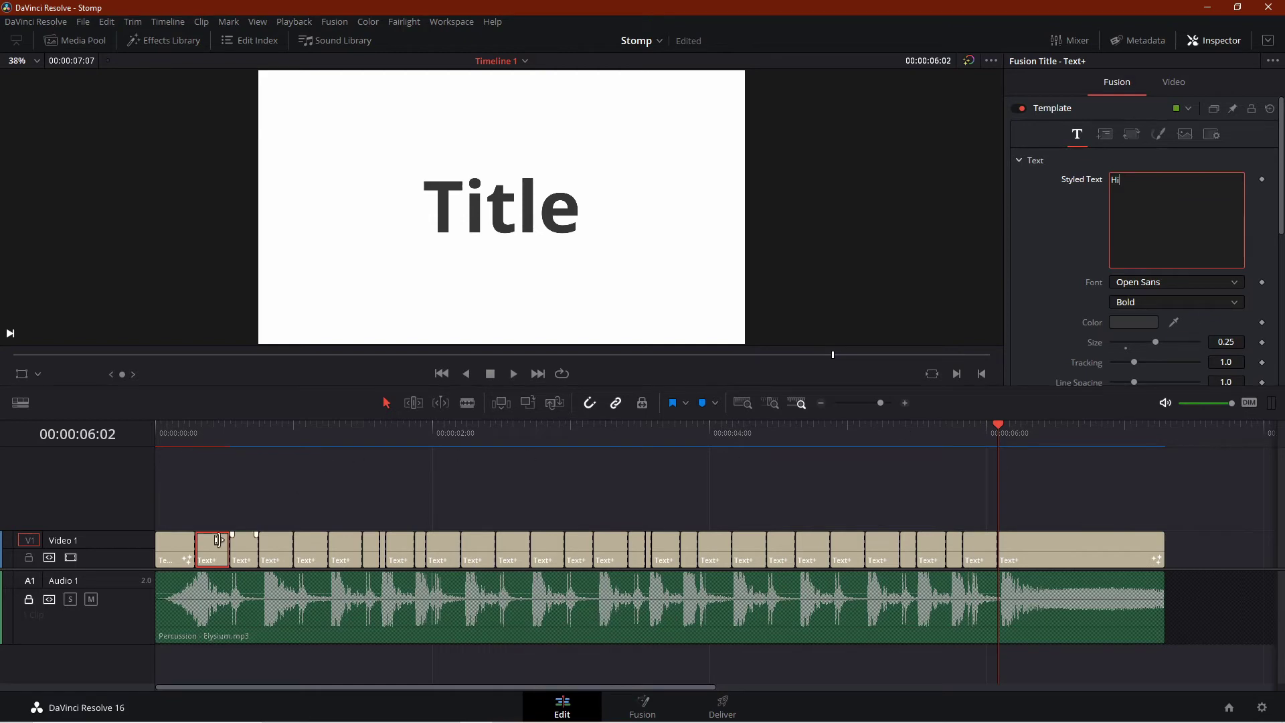
pyautogui.click(230, 448)
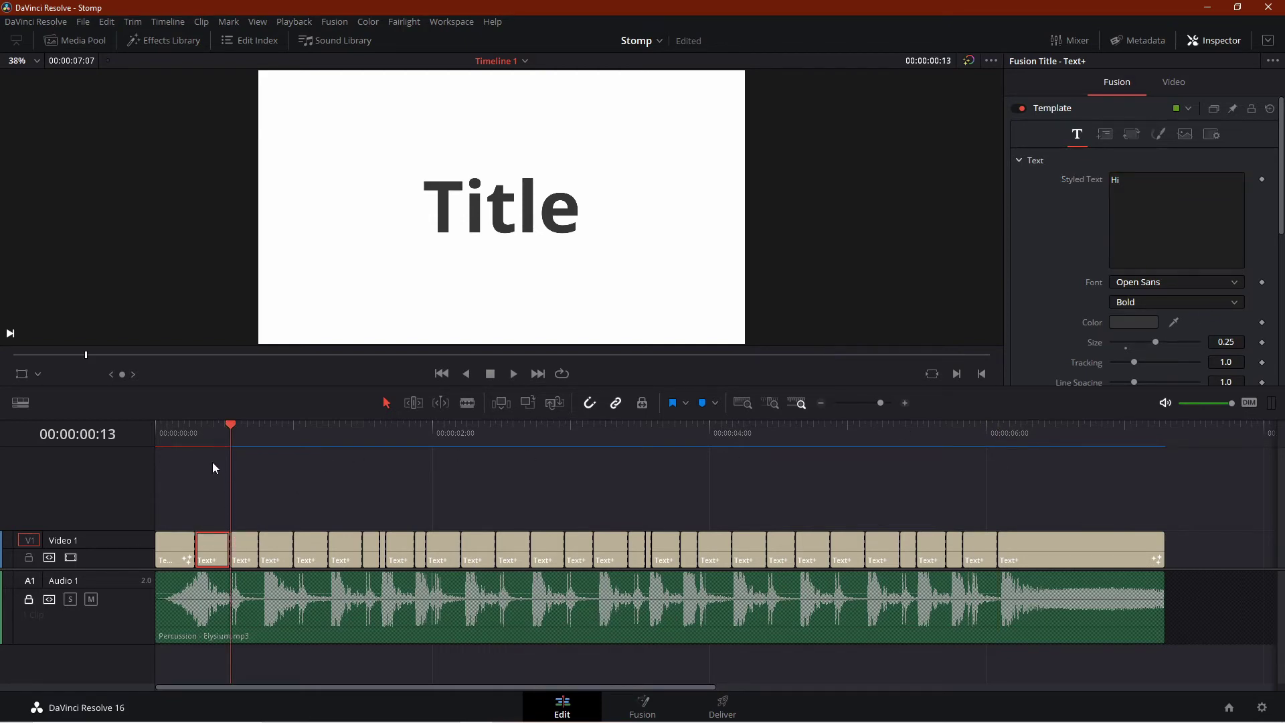
pyautogui.click(250, 544)
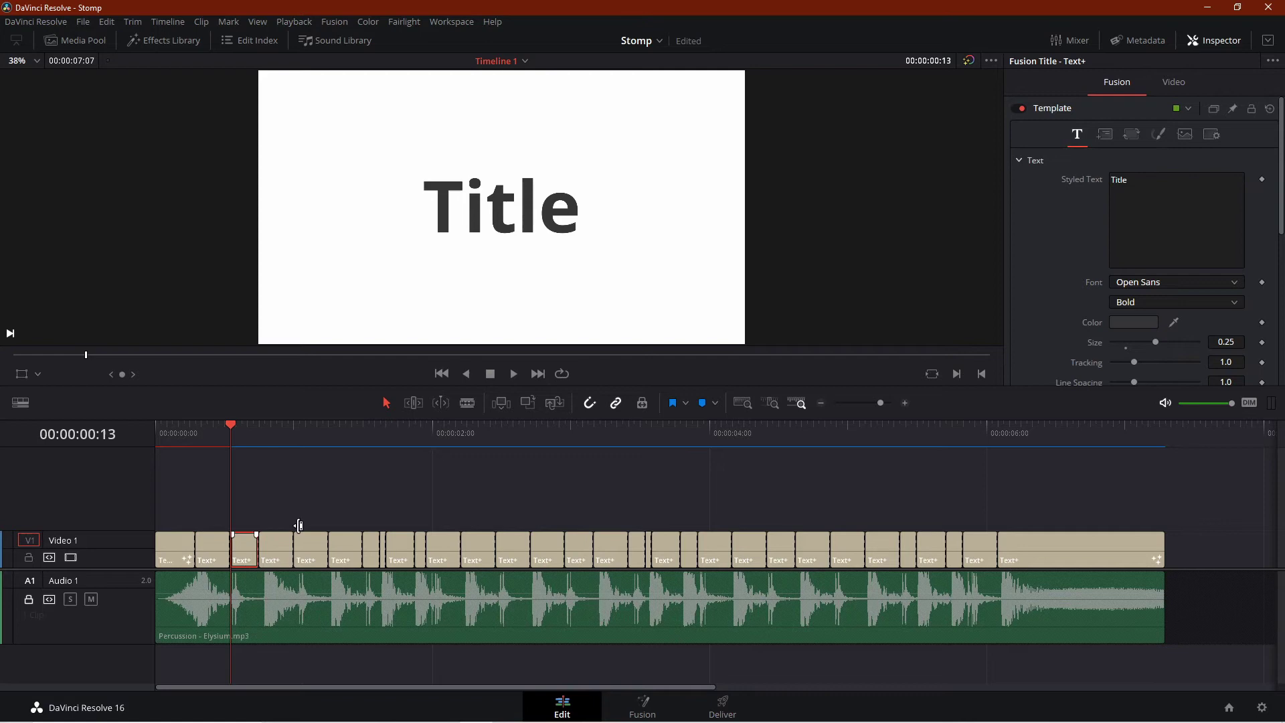
pyautogui.click(1171, 216)
pyautogui.hotkey('ctrl', 'a')
pyautogui.write('H')
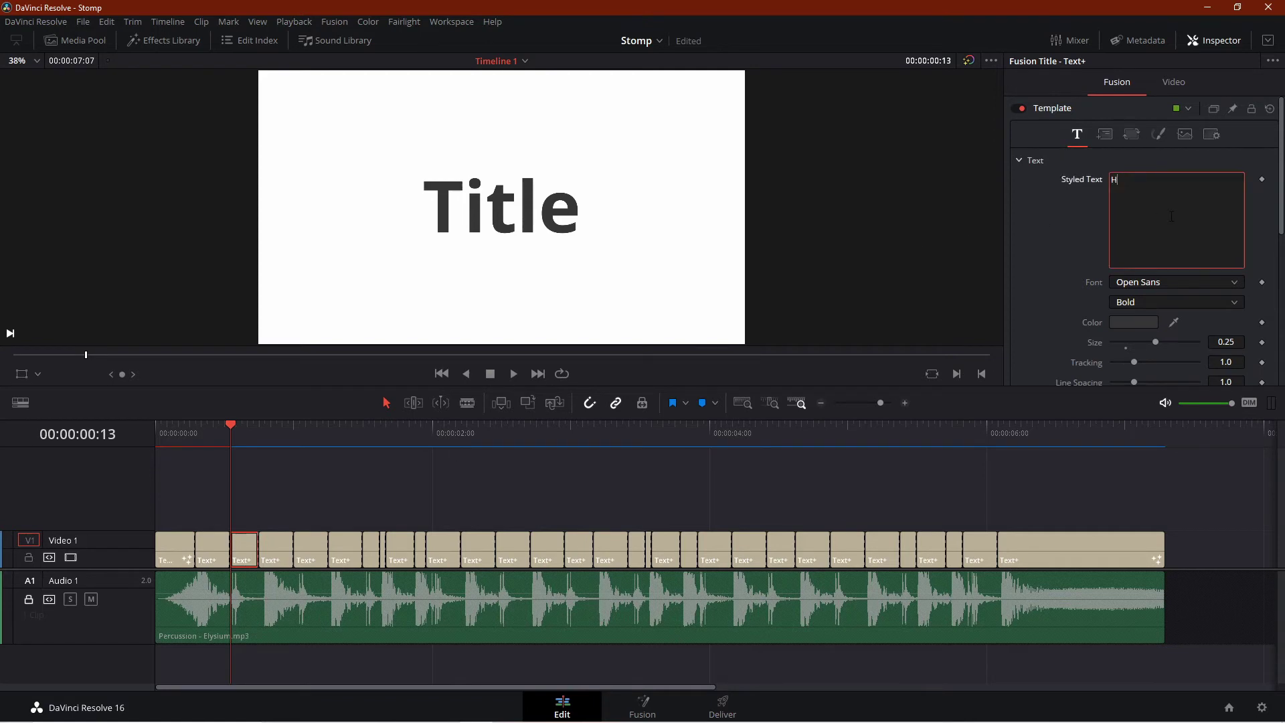
pyautogui.write('i')
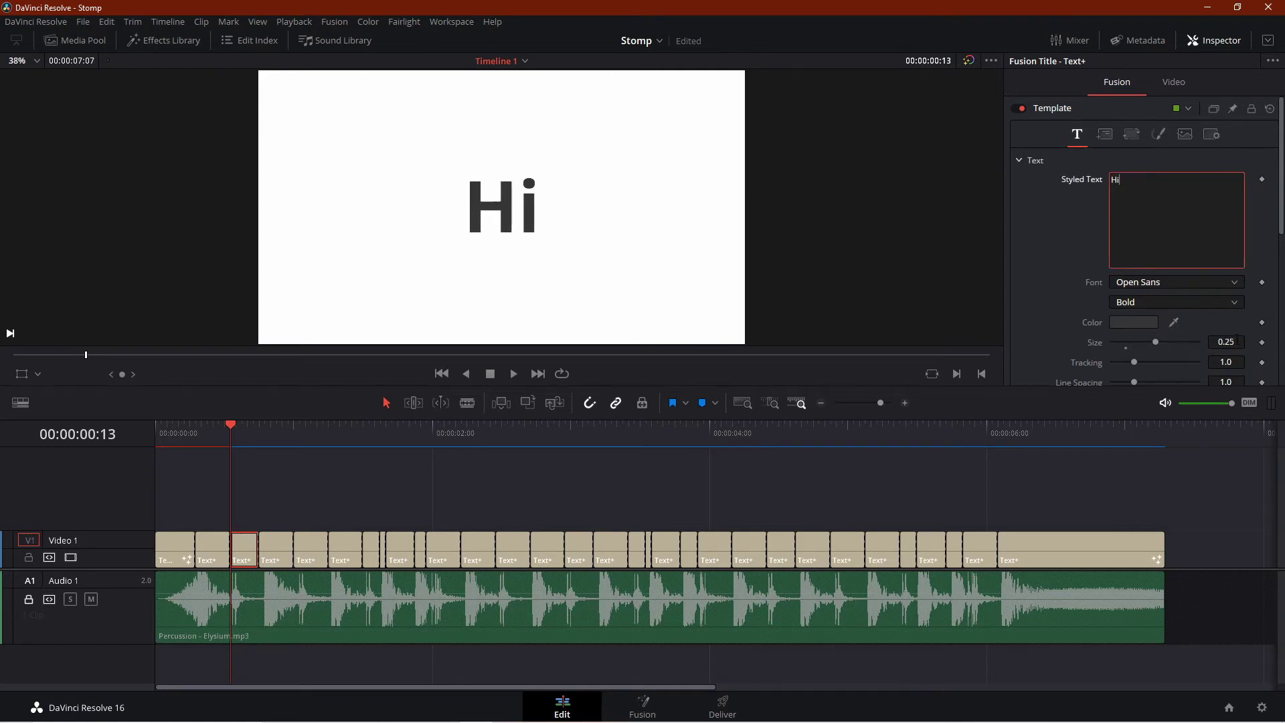
pyautogui.click(311, 545)
# Step: Change a later title segment's text to 'I'
pyautogui.click(466, 427)
pyautogui.press('Down')
pyautogui.press('Down')
pyautogui.press('Down')
pyautogui.press('Down')
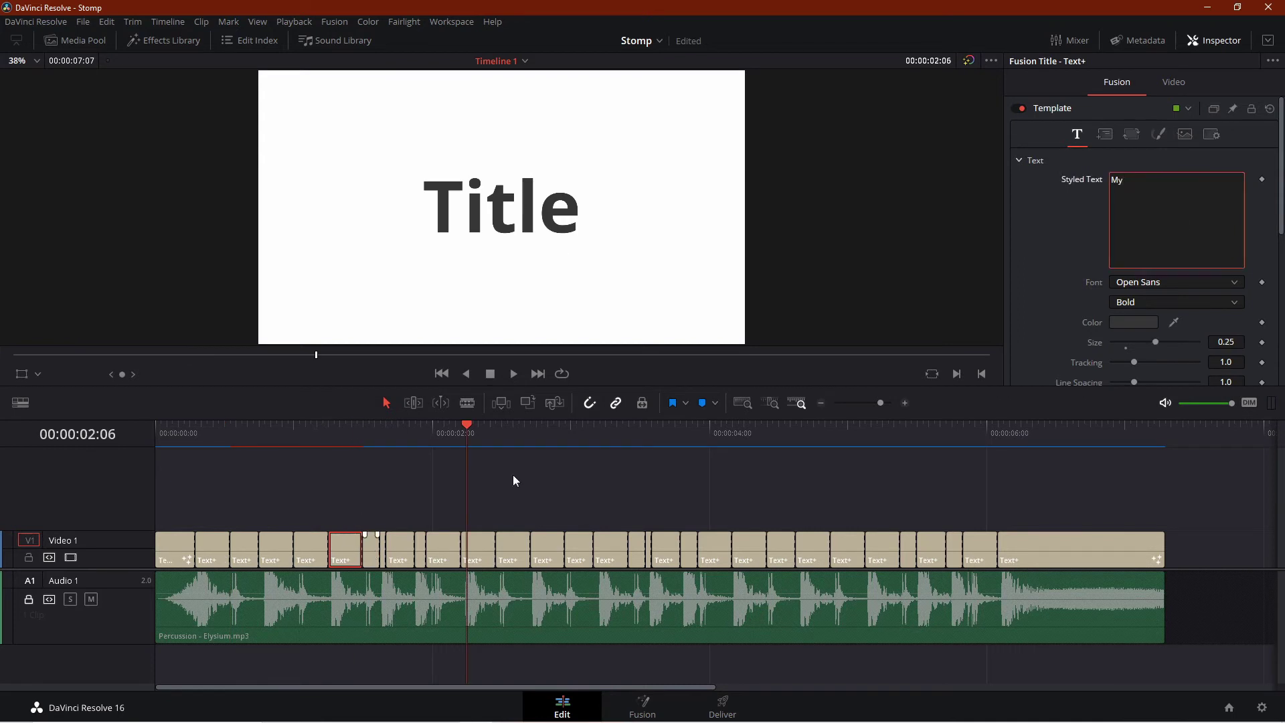
pyautogui.press('Down')
pyautogui.press('Down')
pyautogui.press('Down')
pyautogui.press('Down')
pyautogui.press('Down')
pyautogui.press('Down')
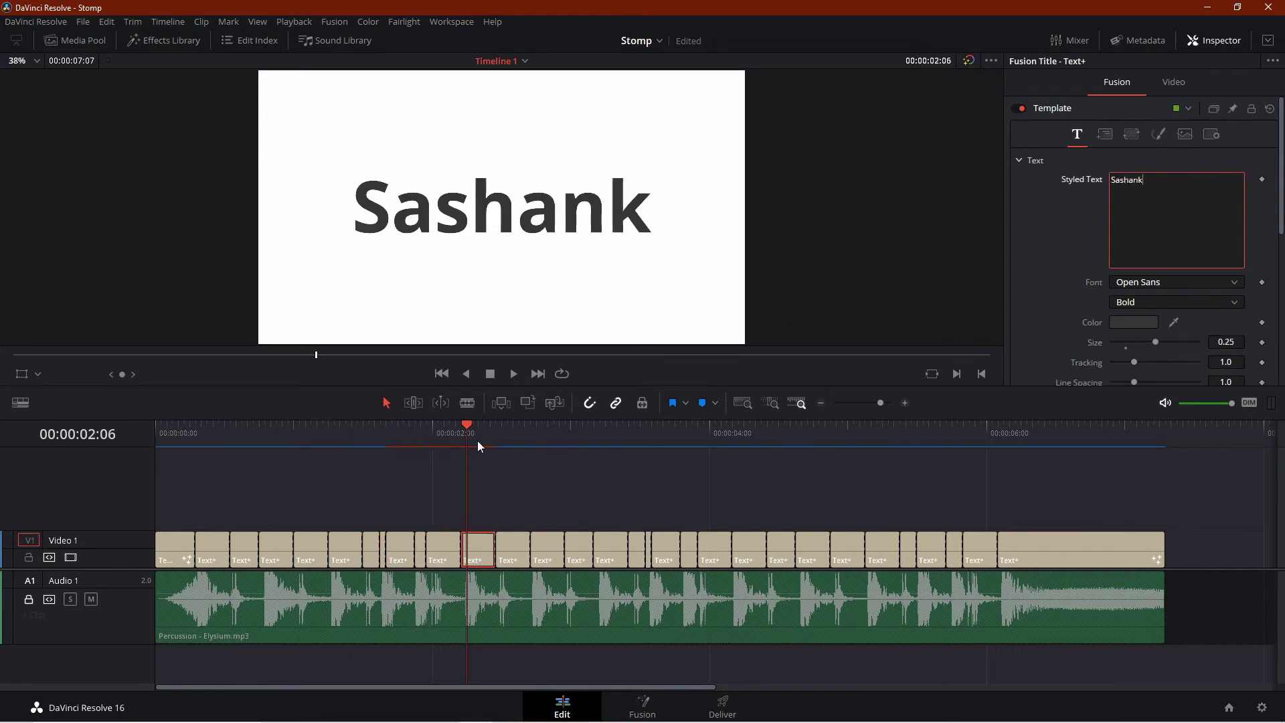
pyautogui.click(1154, 225)
pyautogui.hotkey('ctrl', 'a')
pyautogui.write('I')
pyautogui.click(611, 547)
# Step: Retitle the short segment near 05:13 to 'Stomp' and select the final long clip
pyautogui.click(639, 548)
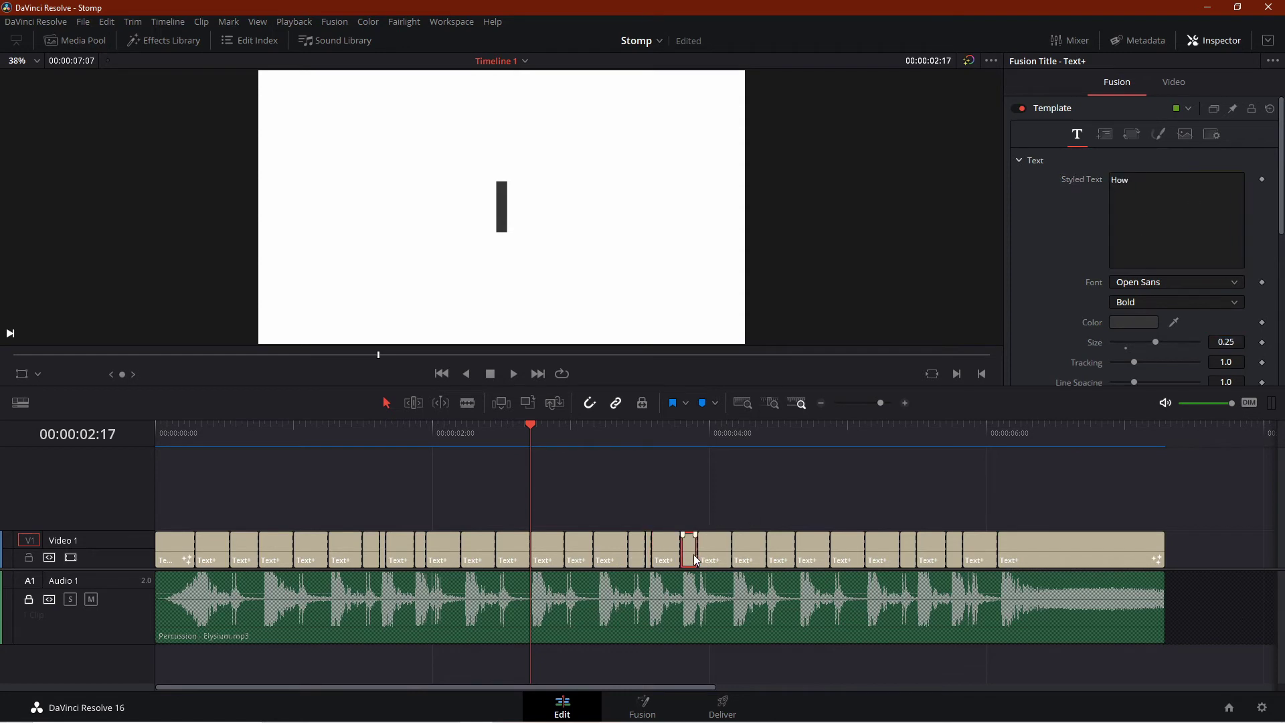
pyautogui.click(812, 550)
pyautogui.click(855, 562)
pyautogui.click(908, 550)
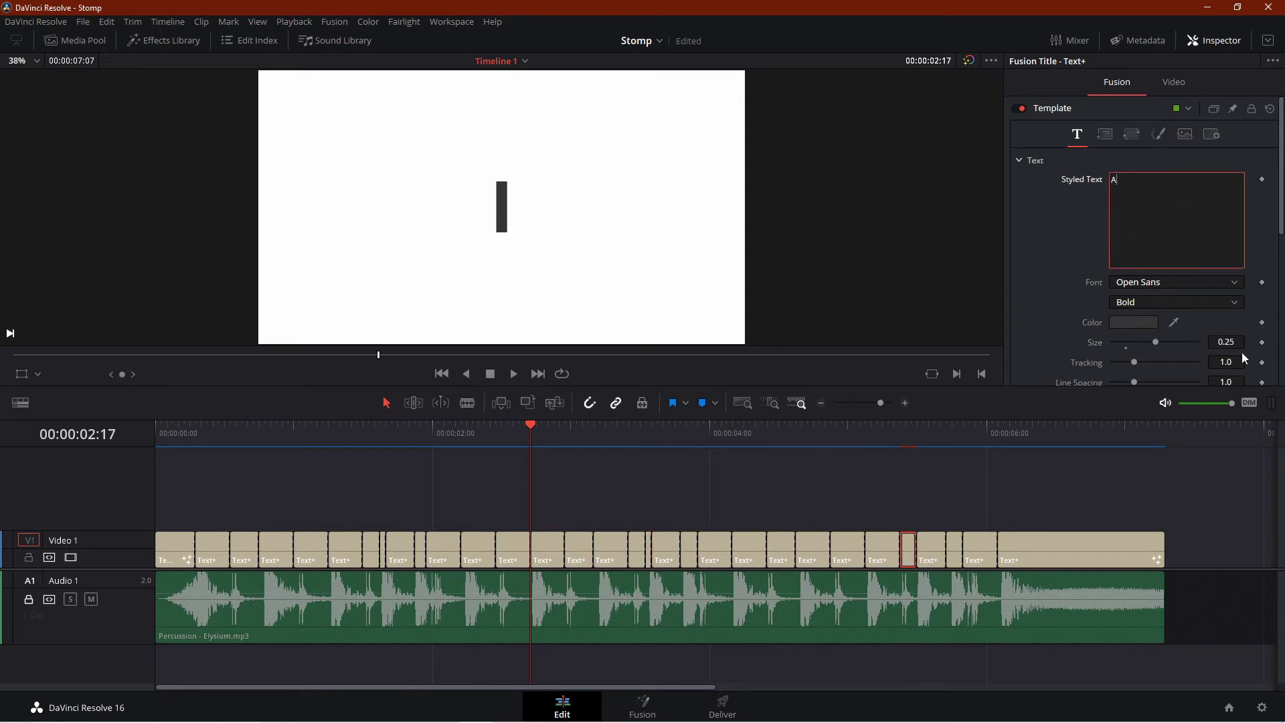
pyautogui.click(985, 432)
pyautogui.click(924, 432)
pyautogui.click(1166, 237)
pyautogui.hotkey('ctrl', 'a')
pyautogui.write('Stomp')
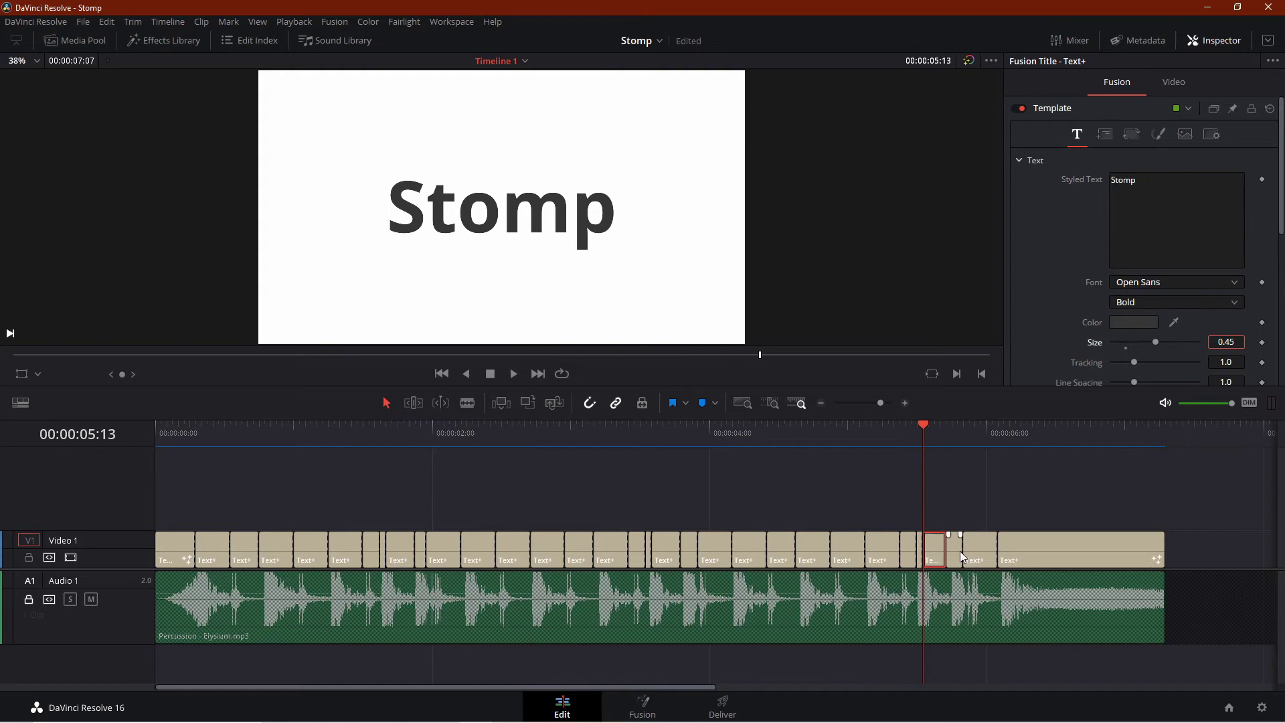
pyautogui.click(954, 550)
pyautogui.click(979, 550)
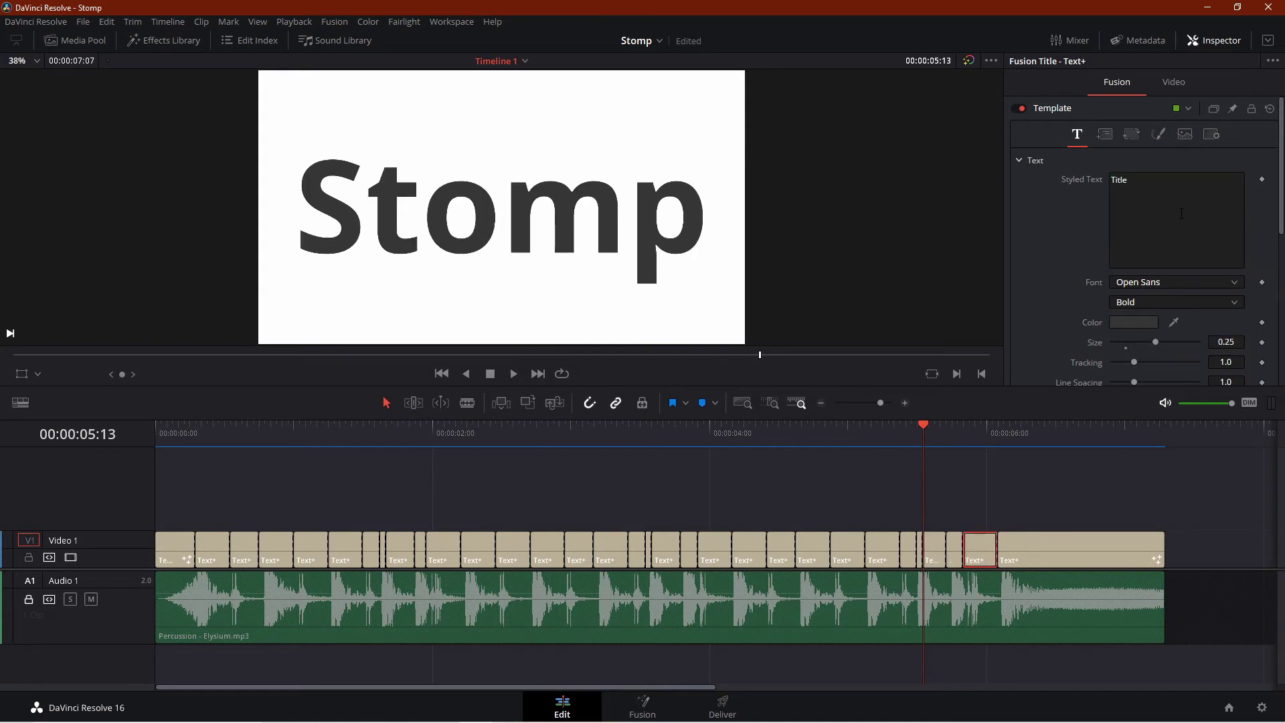
# Step: Replace the final title's placeholder text with 'In' and 'DaVinci Resolve' on two lines
pyautogui.click(1044, 551)
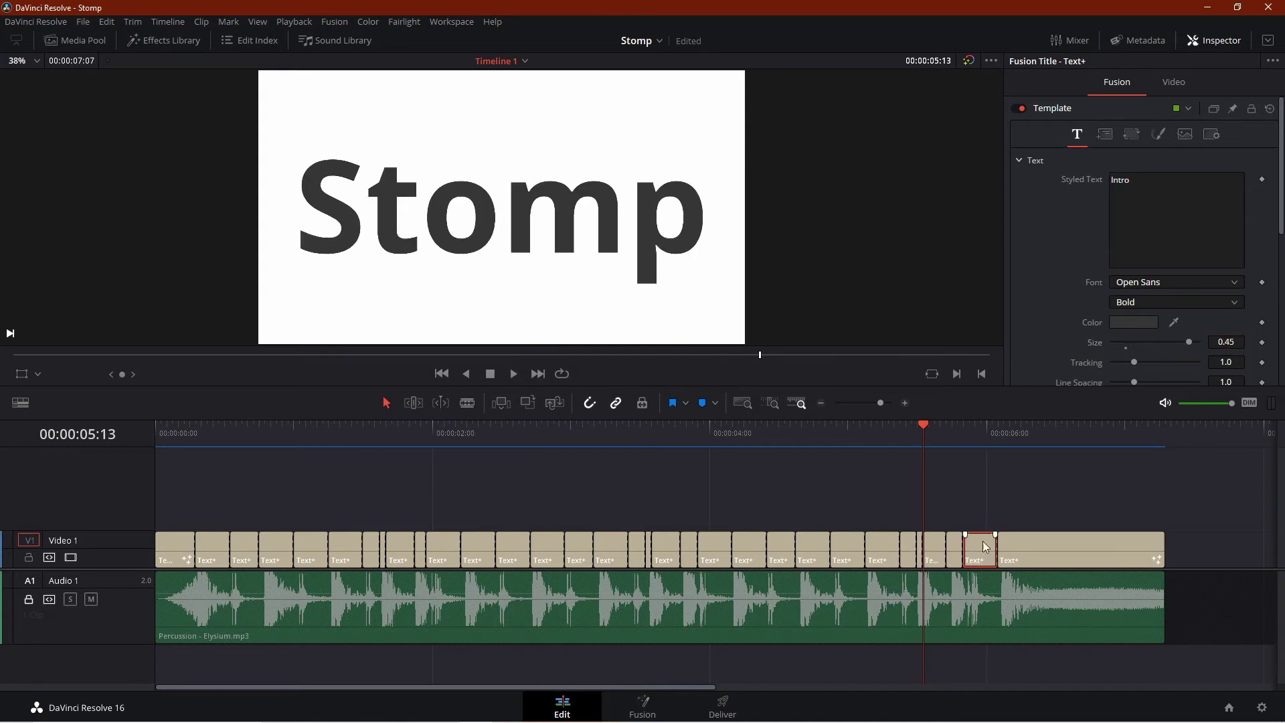
pyautogui.click(1197, 223)
pyautogui.hotkey('ctrl', 'a')
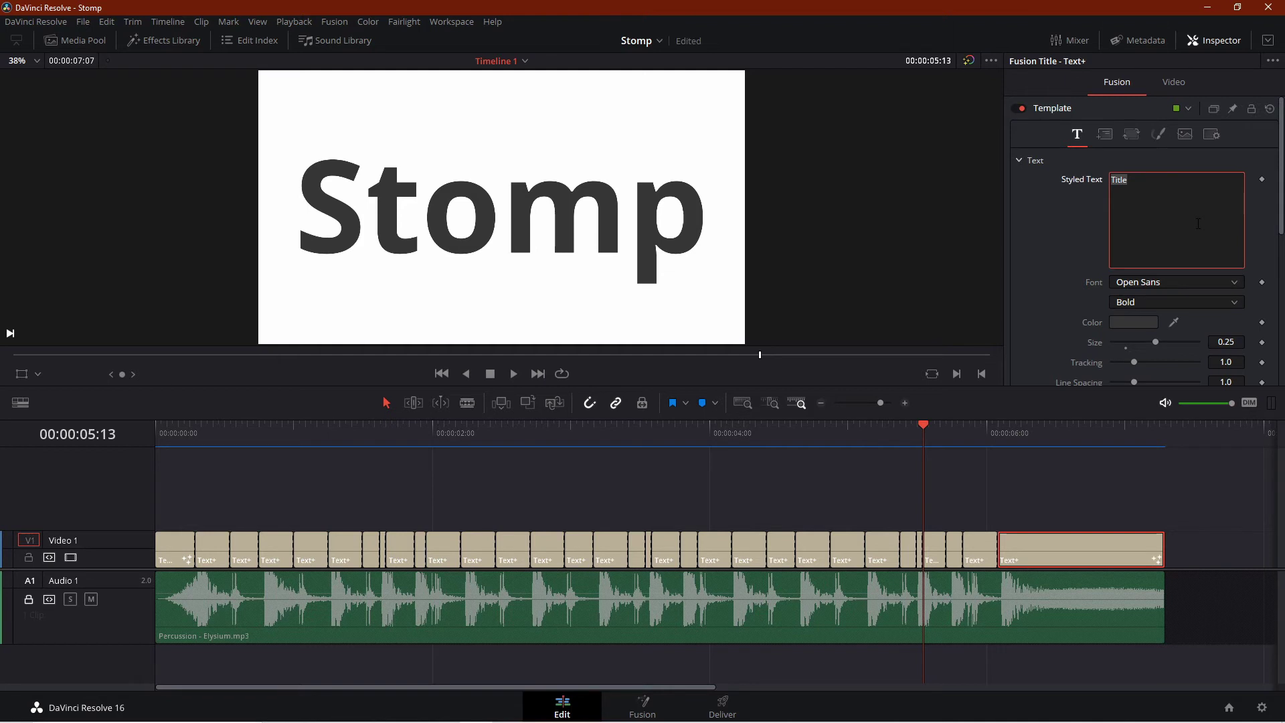
pyautogui.write('In')
pyautogui.press('Return')
pyautogui.write('DaVinci Resolve')
# Step: Reduce the final title's text size to 0.2 so it fits the frame
pyautogui.scroll(-3, 1198, 222)
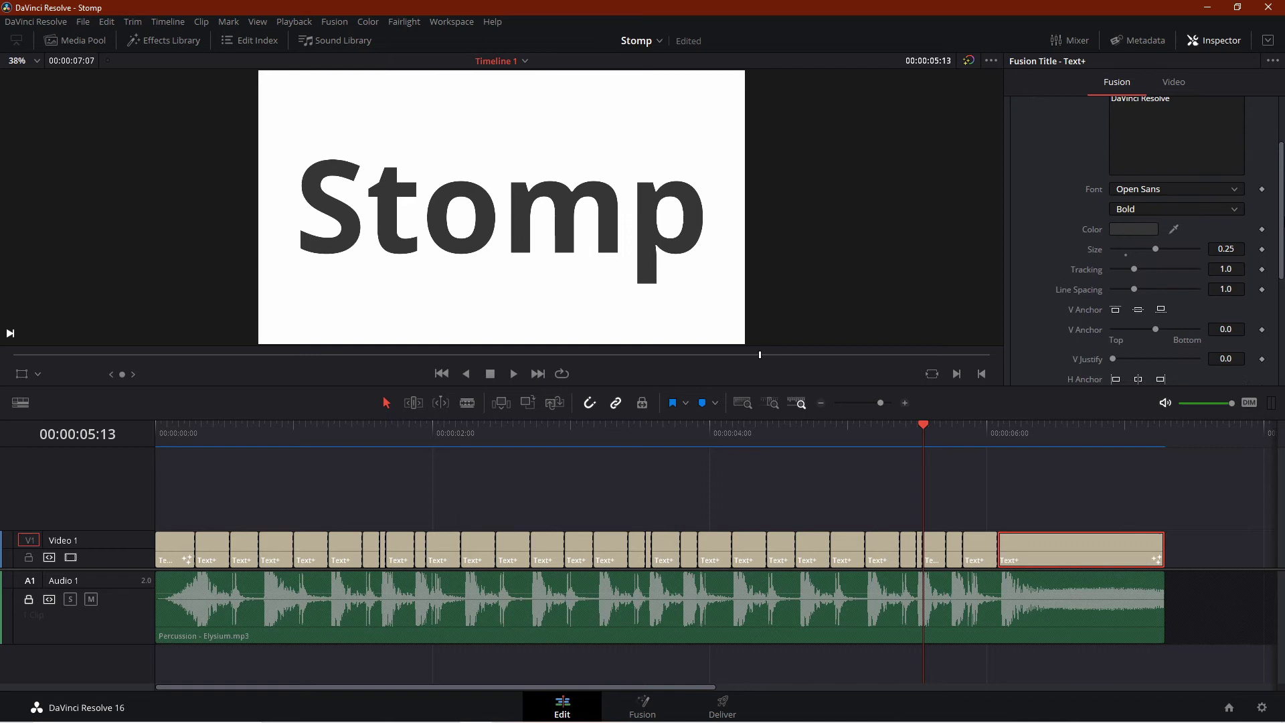
pyautogui.scroll(-1, 1059, 365)
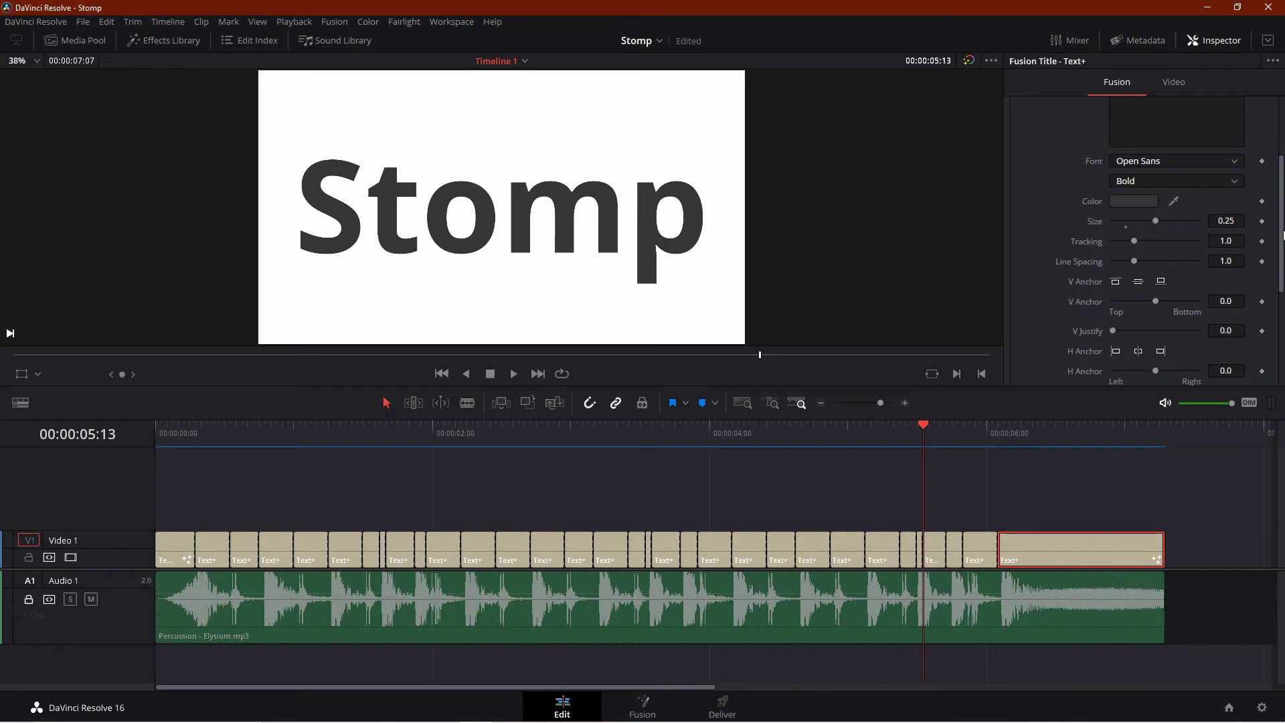
pyautogui.click(1001, 432)
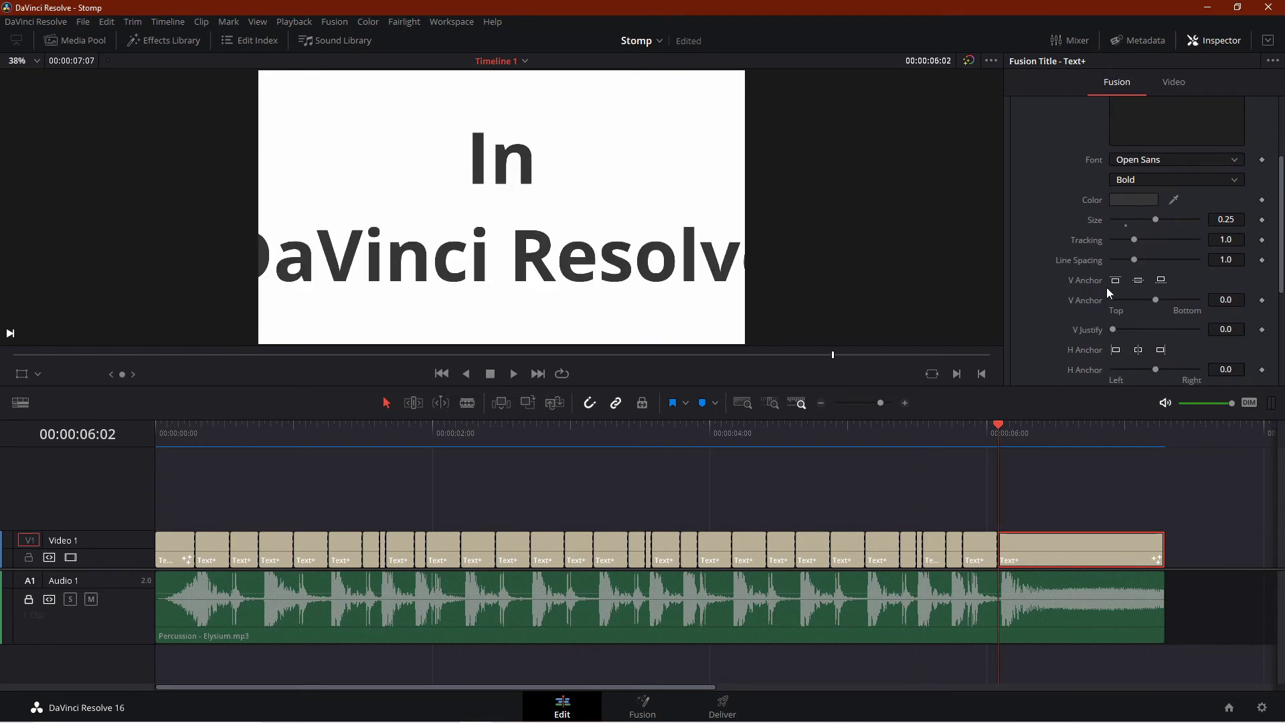
pyautogui.click(1230, 220)
pyautogui.write('0.2')
pyautogui.press('Tab')
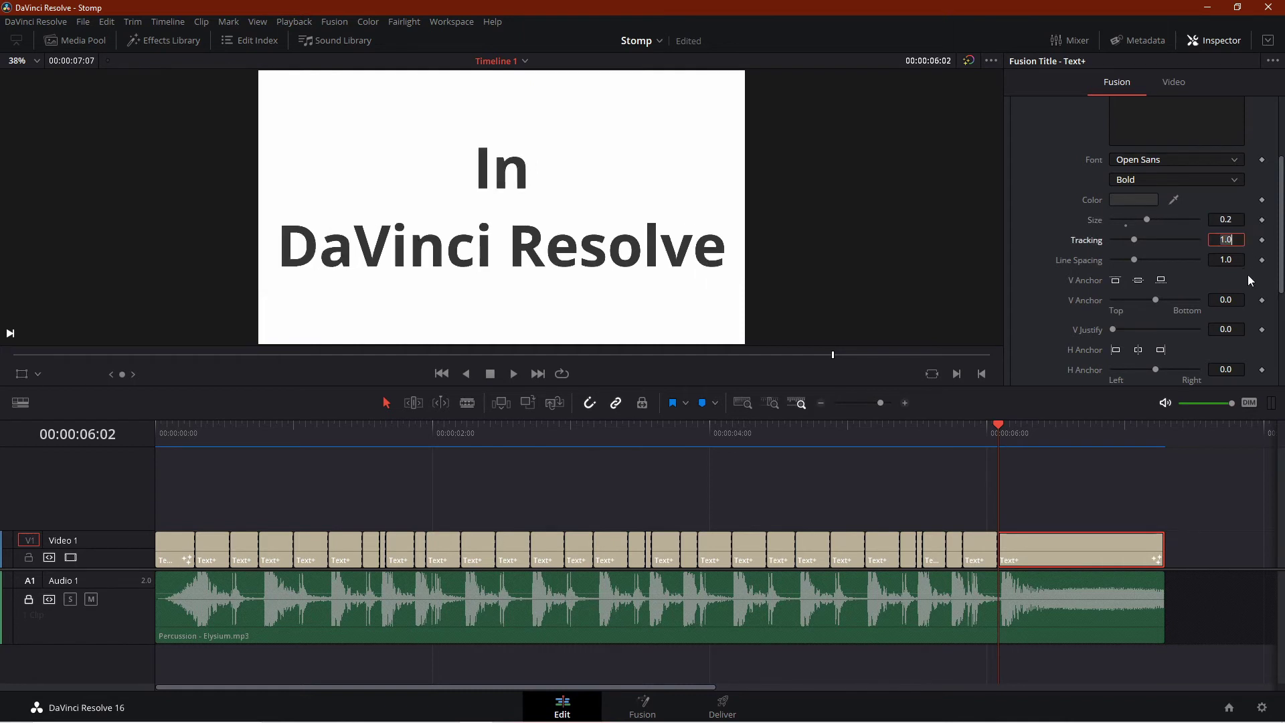
# Step: Keyframe tracking from 1.0 at the clip start to about 1.32 at the end, with size 0.1
pyautogui.click(1262, 240)
pyautogui.moveTo(1036, 425); pyautogui.dragTo(1153, 432)
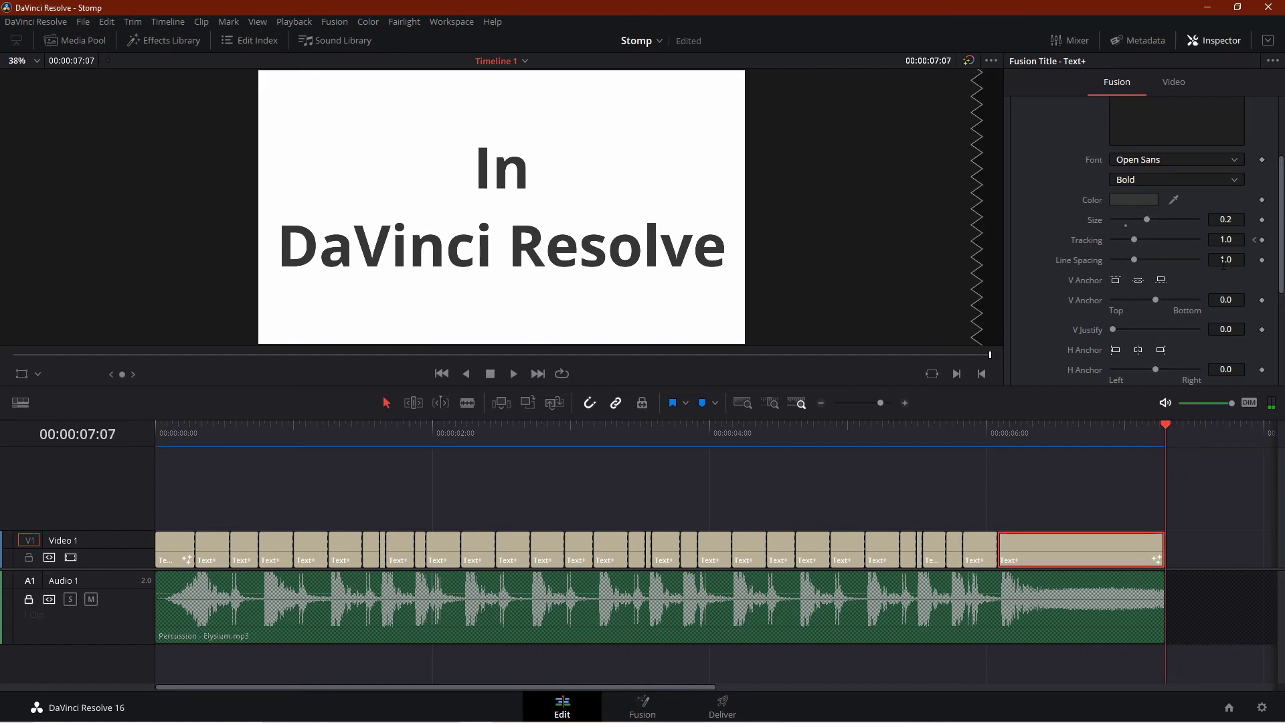
pyautogui.click(1127, 221)
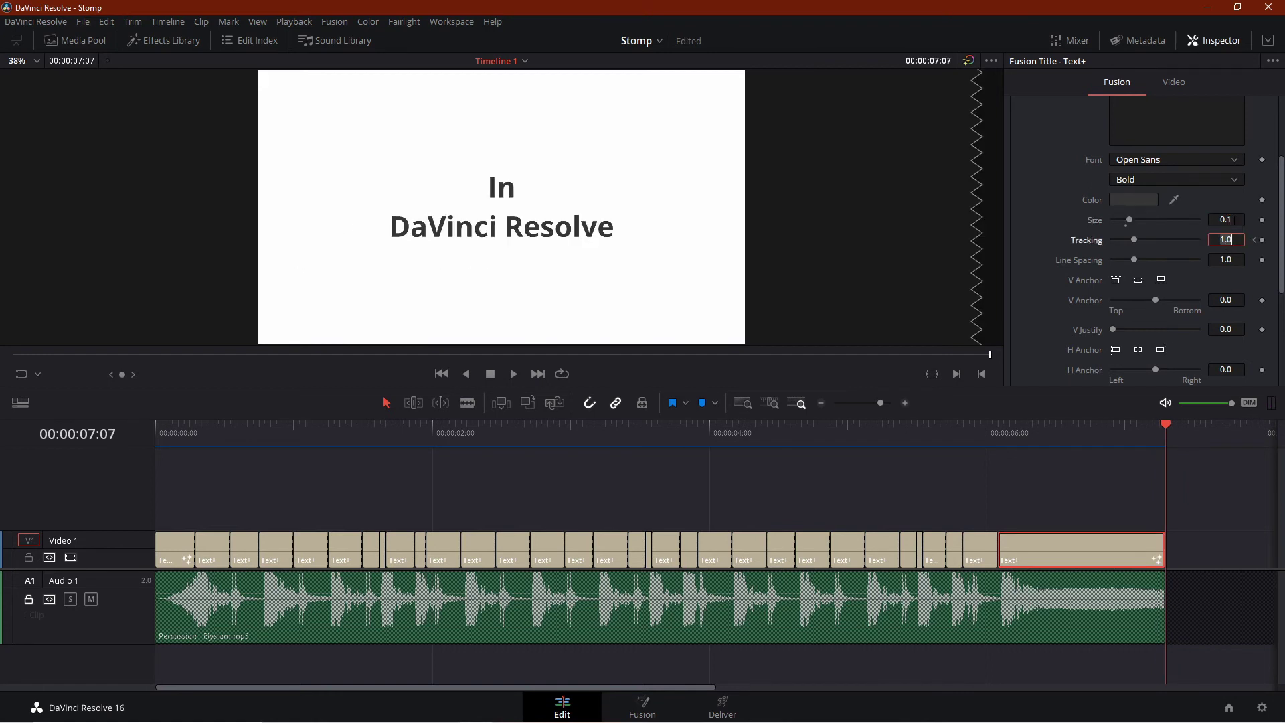
pyautogui.write('1.5')
pyautogui.press('Return')
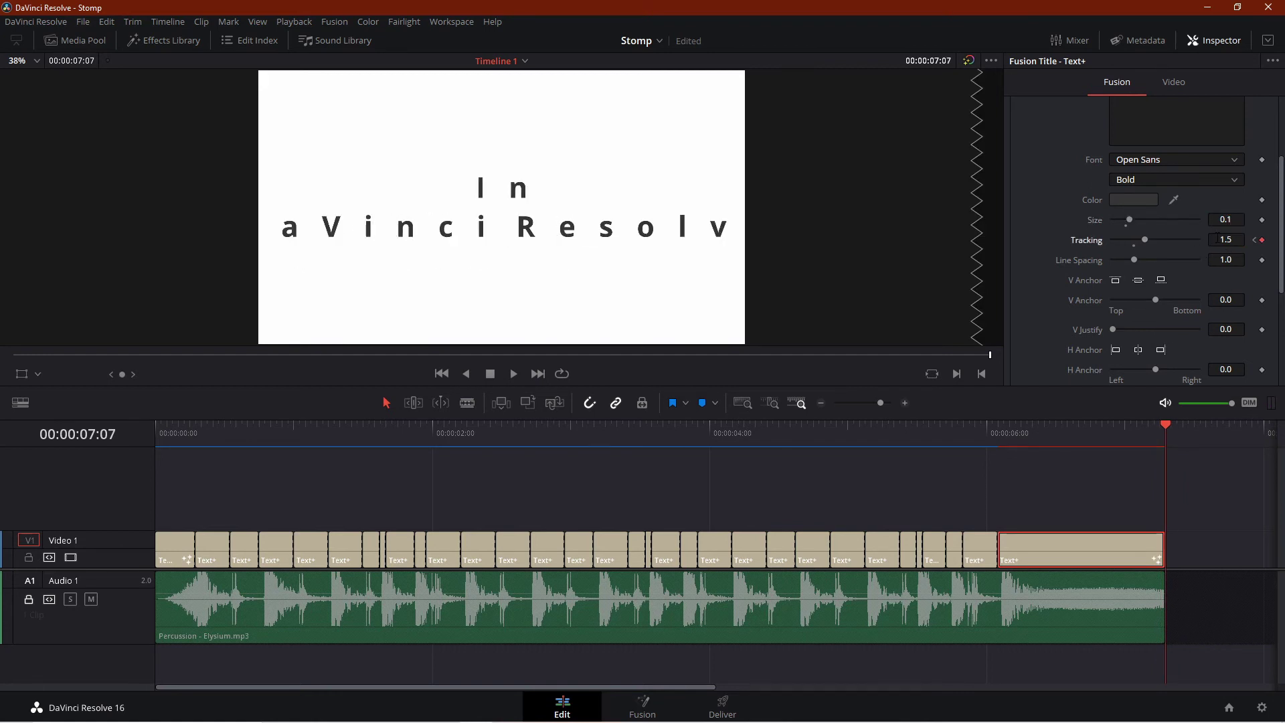
pyautogui.moveTo(1225, 239); pyautogui.dragTo(1213, 239)
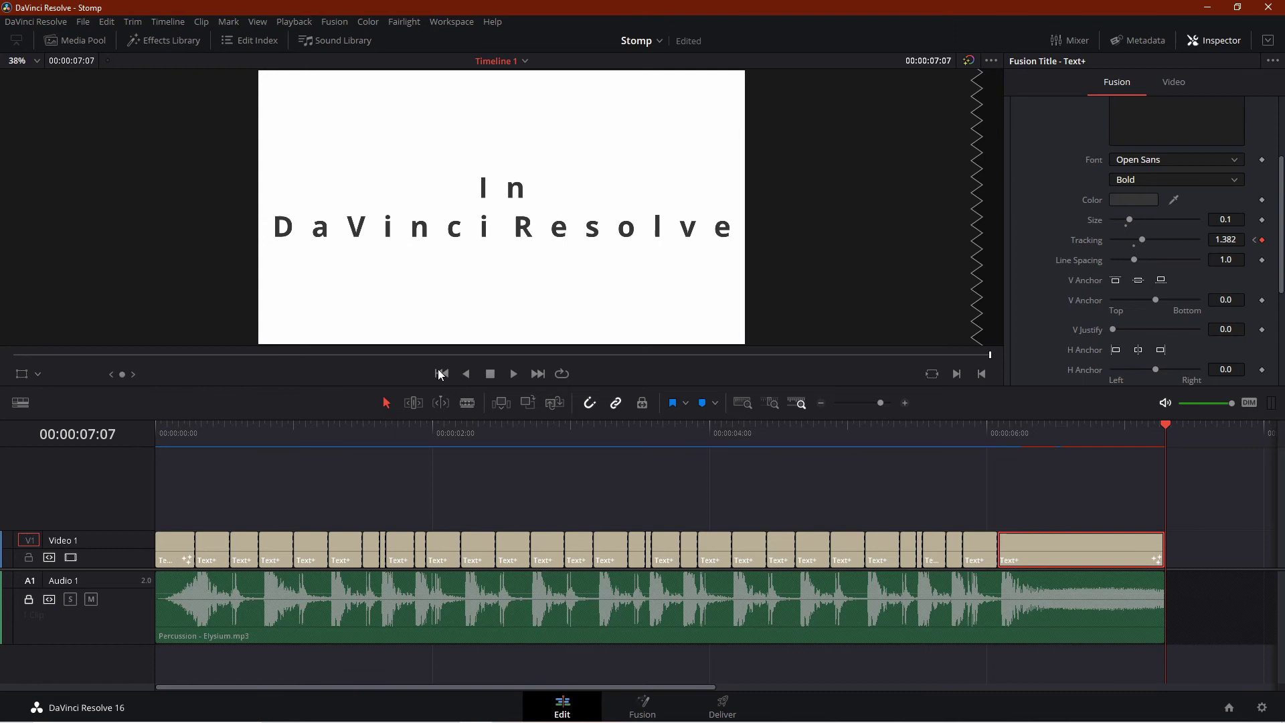
pyautogui.moveTo(1224, 240); pyautogui.dragTo(1219, 240)
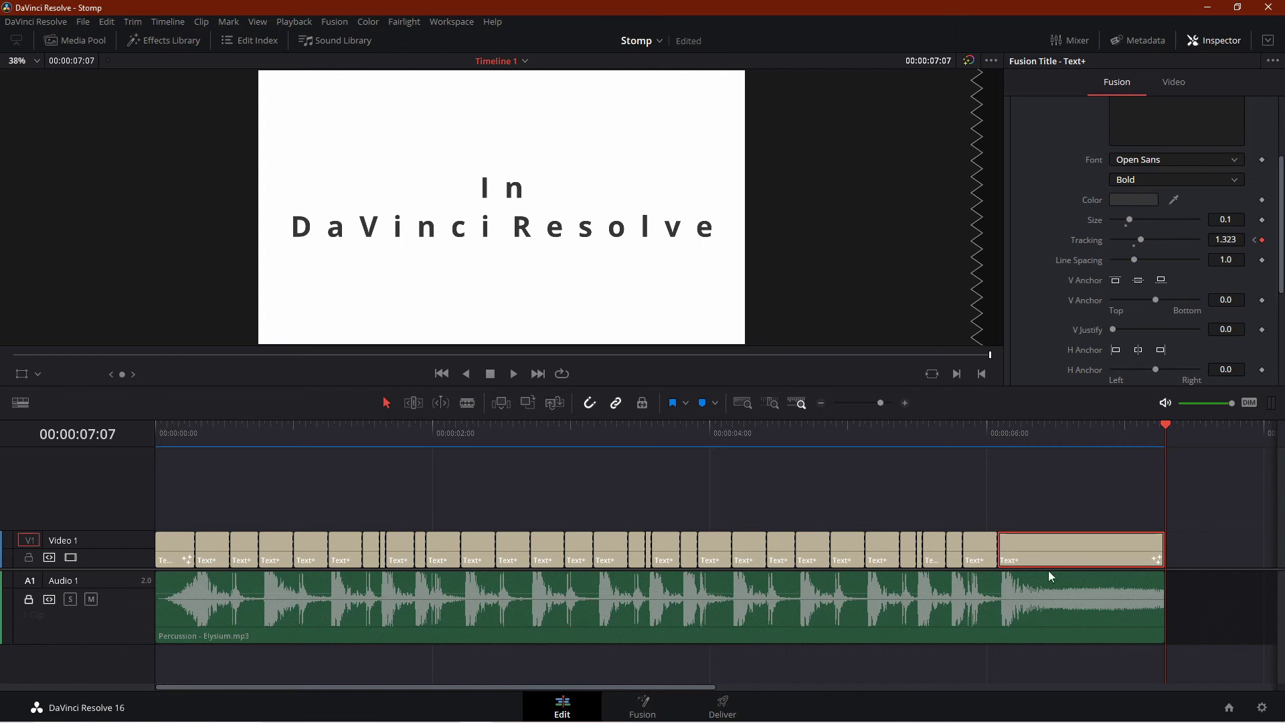
# Step: In Fusion's spline editor, fit the Character Spacing curve and smooth its keys into an eased S-curve
pyautogui.click(637, 704)
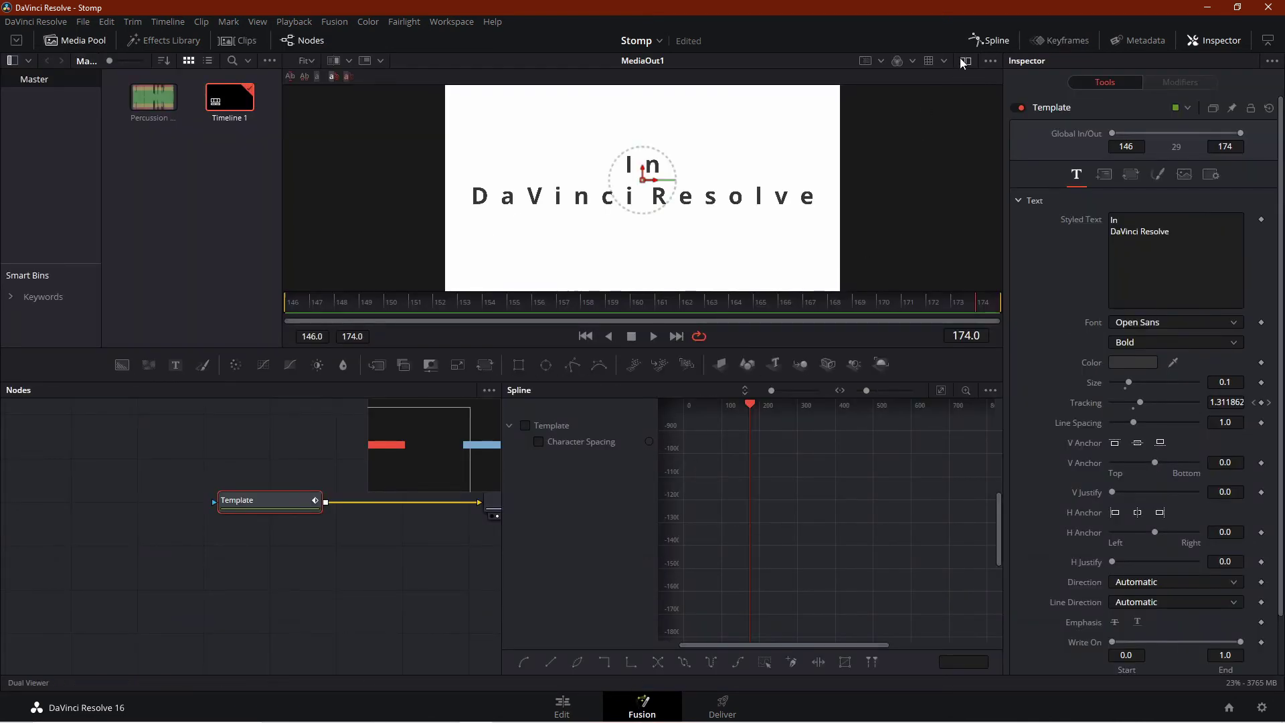
pyautogui.click(984, 40)
pyautogui.click(983, 40)
pyautogui.click(557, 442)
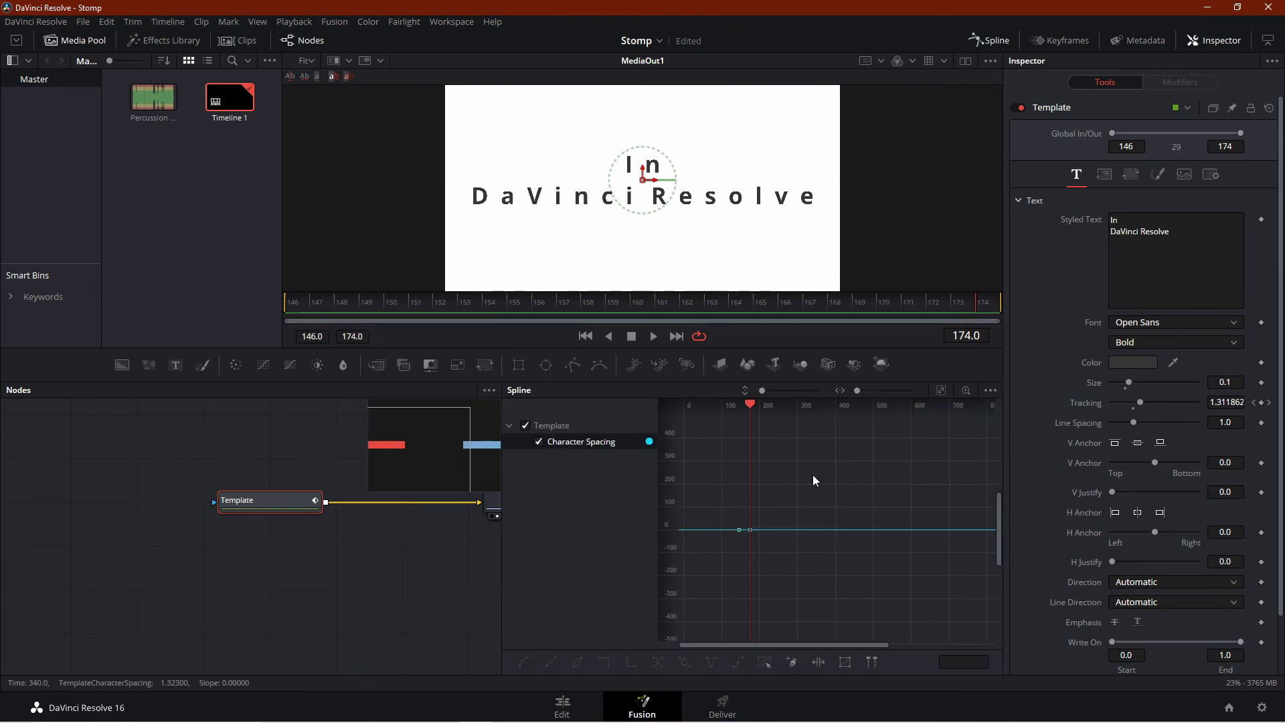
pyautogui.hotkey('ctrl', 'f')
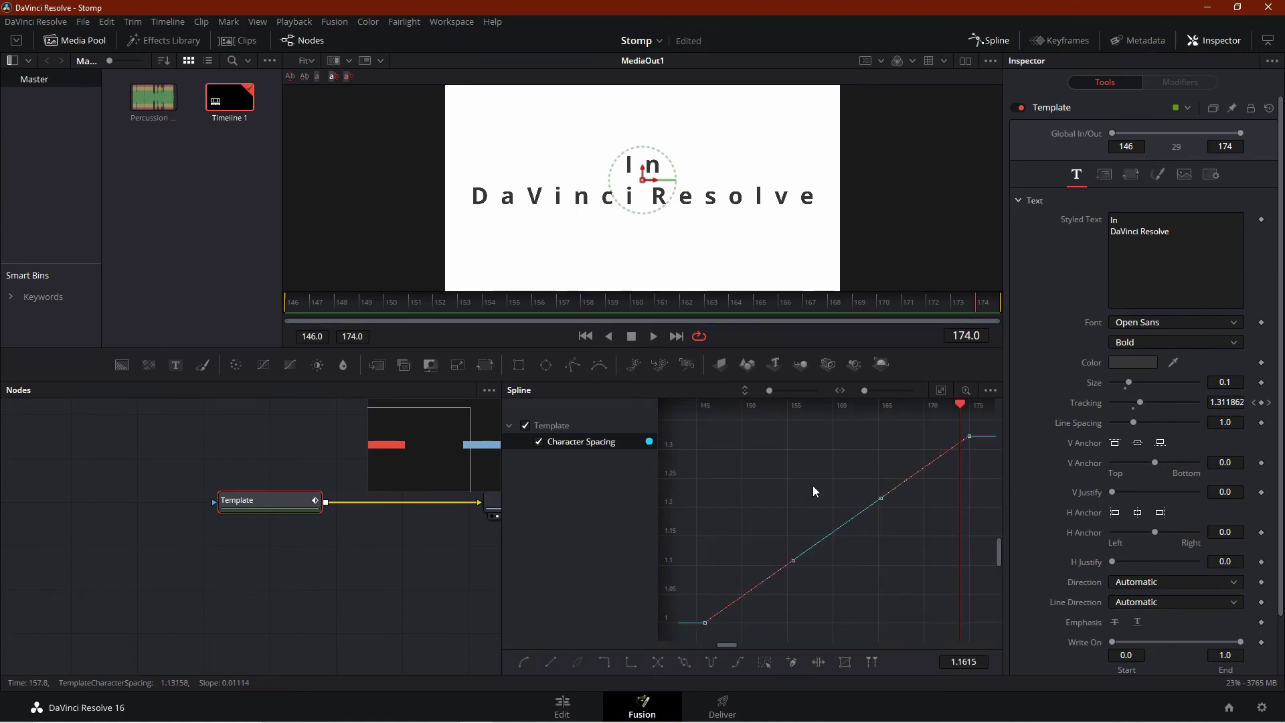
pyautogui.press('s')
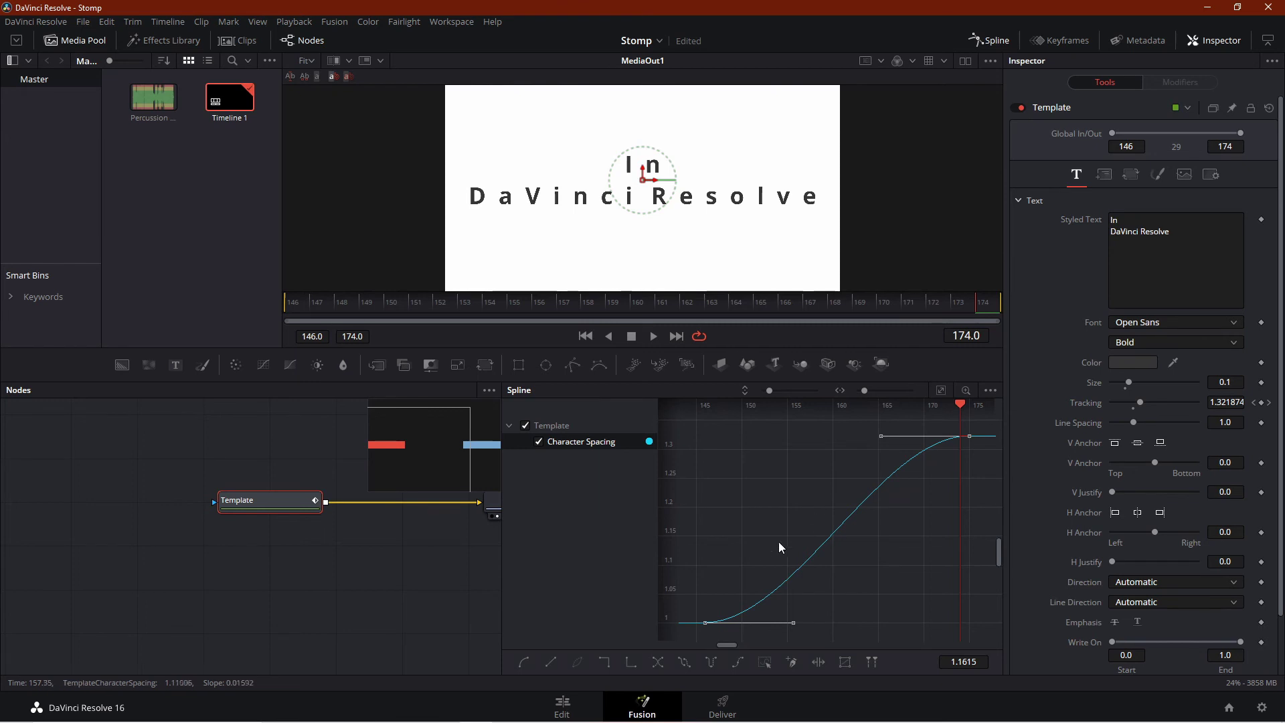
# Step: Go back to the Edit page and deselect the final title clip
pyautogui.click(574, 707)
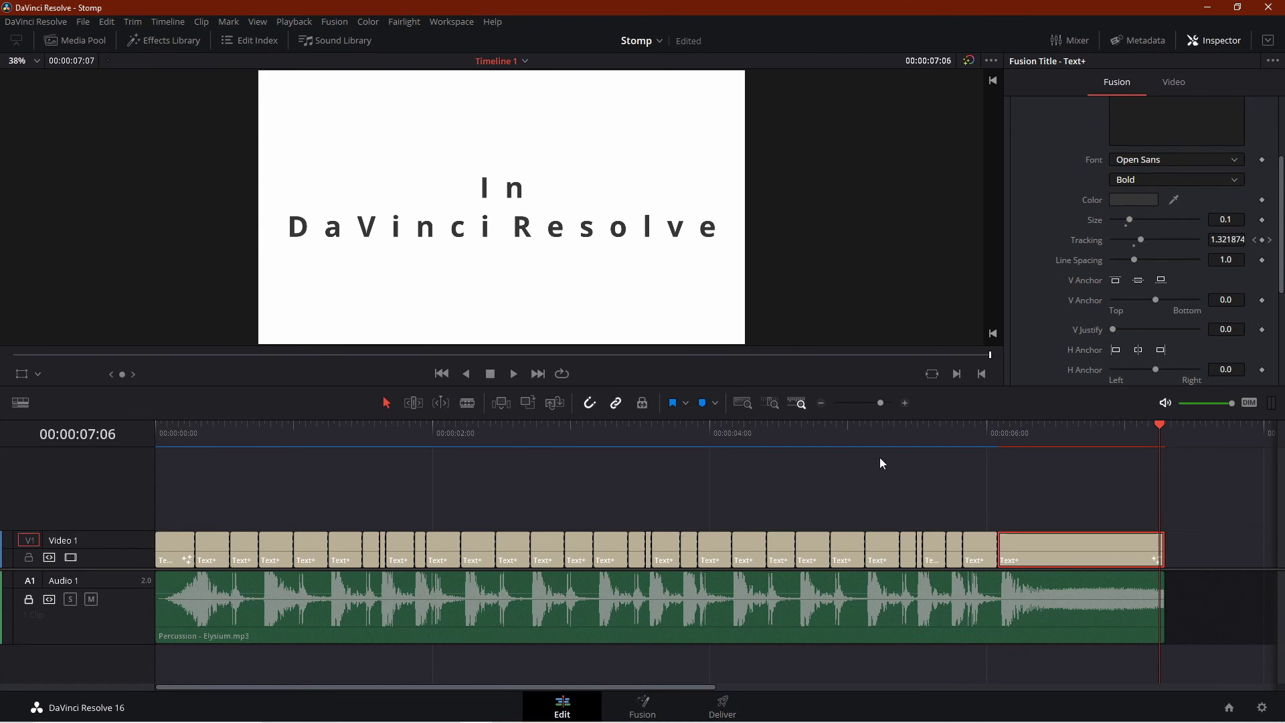
pyautogui.click(1049, 478)
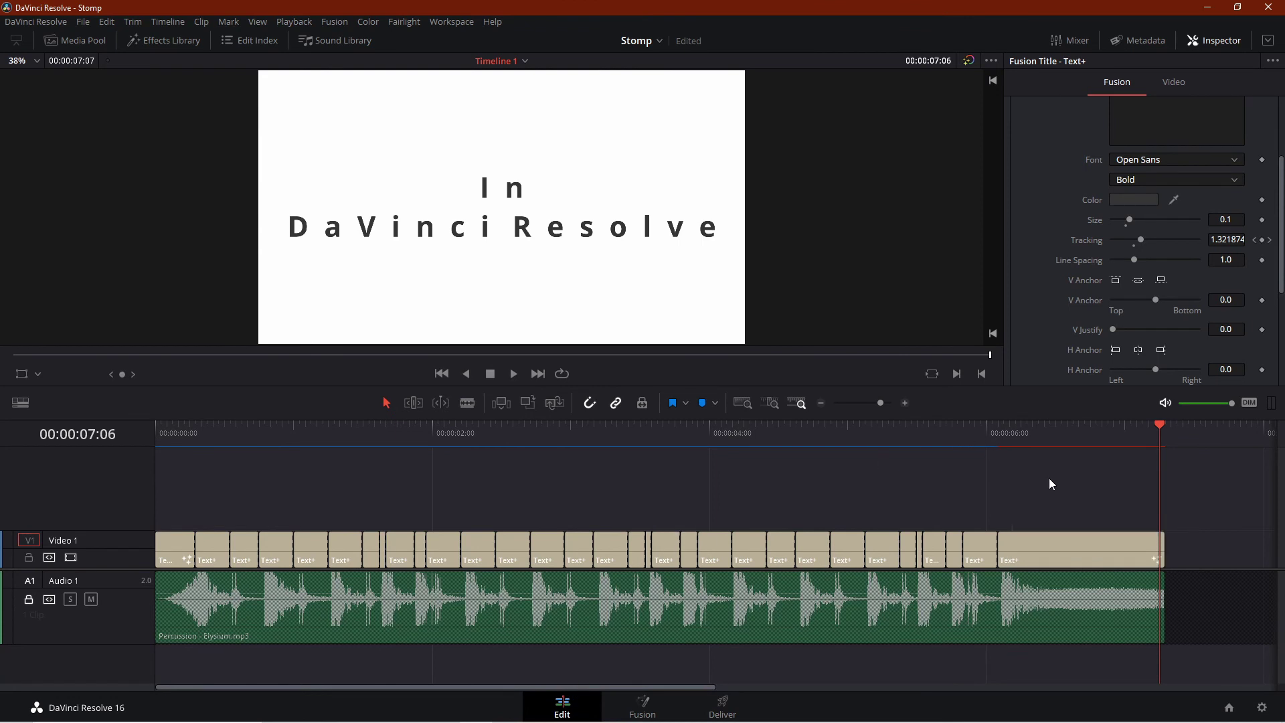
pyautogui.scroll(5, 1050, 478)
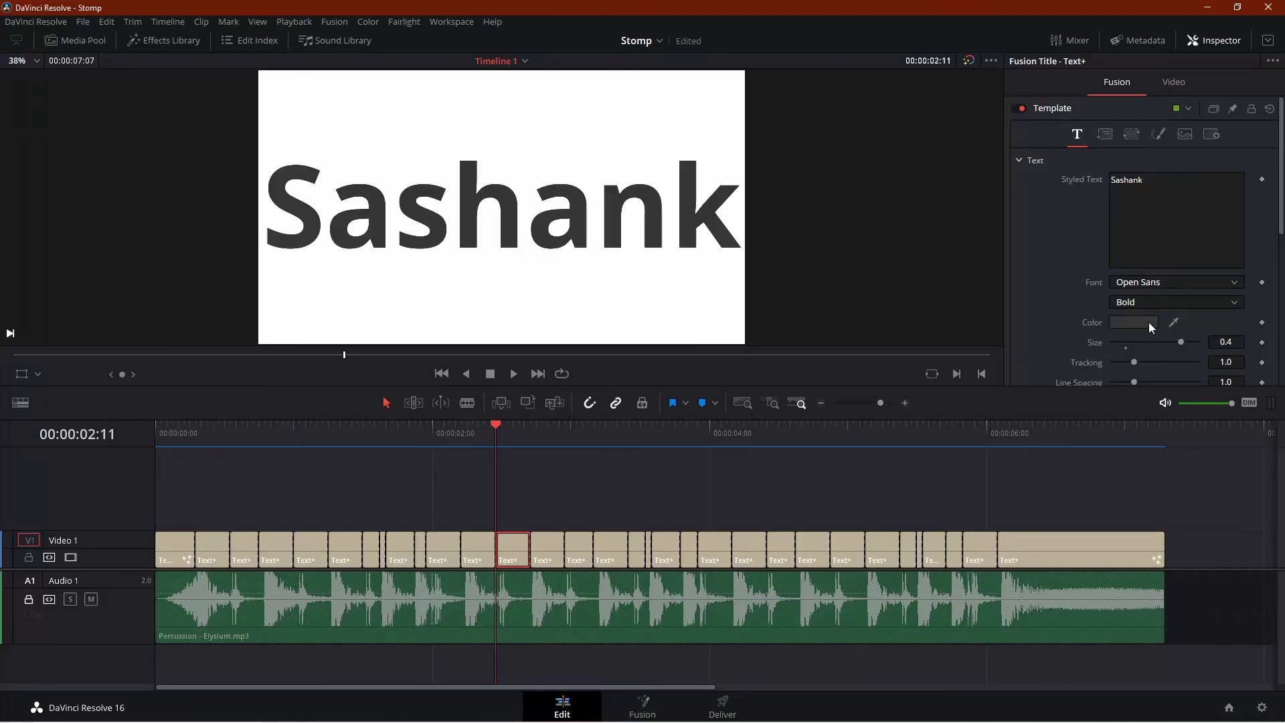
pyautogui.click(1148, 322)
pyautogui.click(668, 261)
pyautogui.click(798, 493)
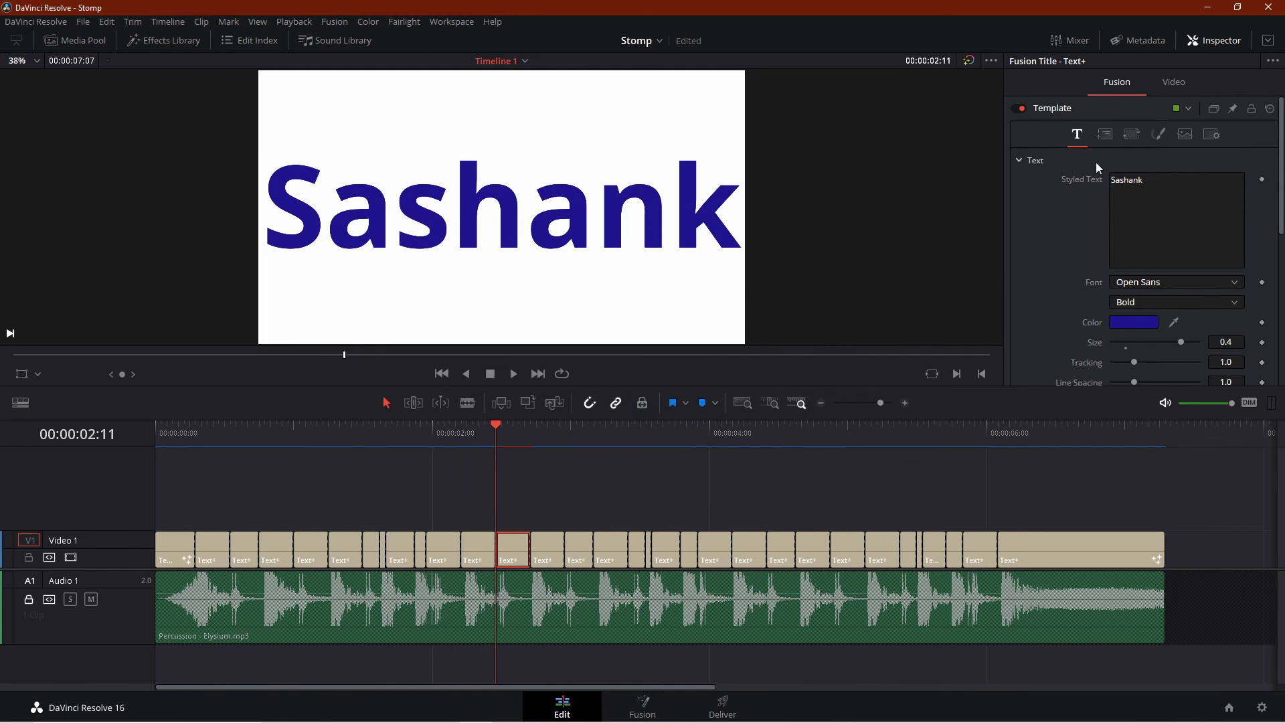
pyautogui.click(1104, 134)
pyautogui.moveTo(1230, 347); pyautogui.dragTo(1230, 365)
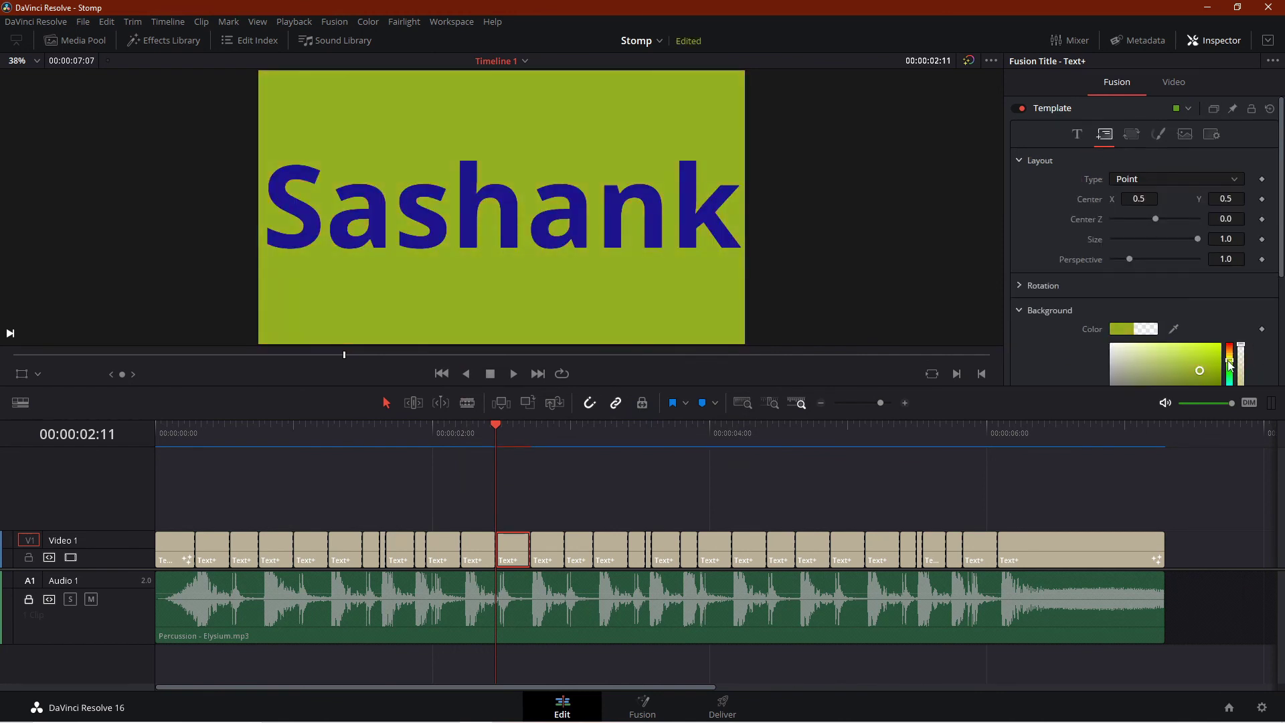
pyautogui.click(1147, 361)
pyautogui.click(1076, 133)
pyautogui.click(1134, 322)
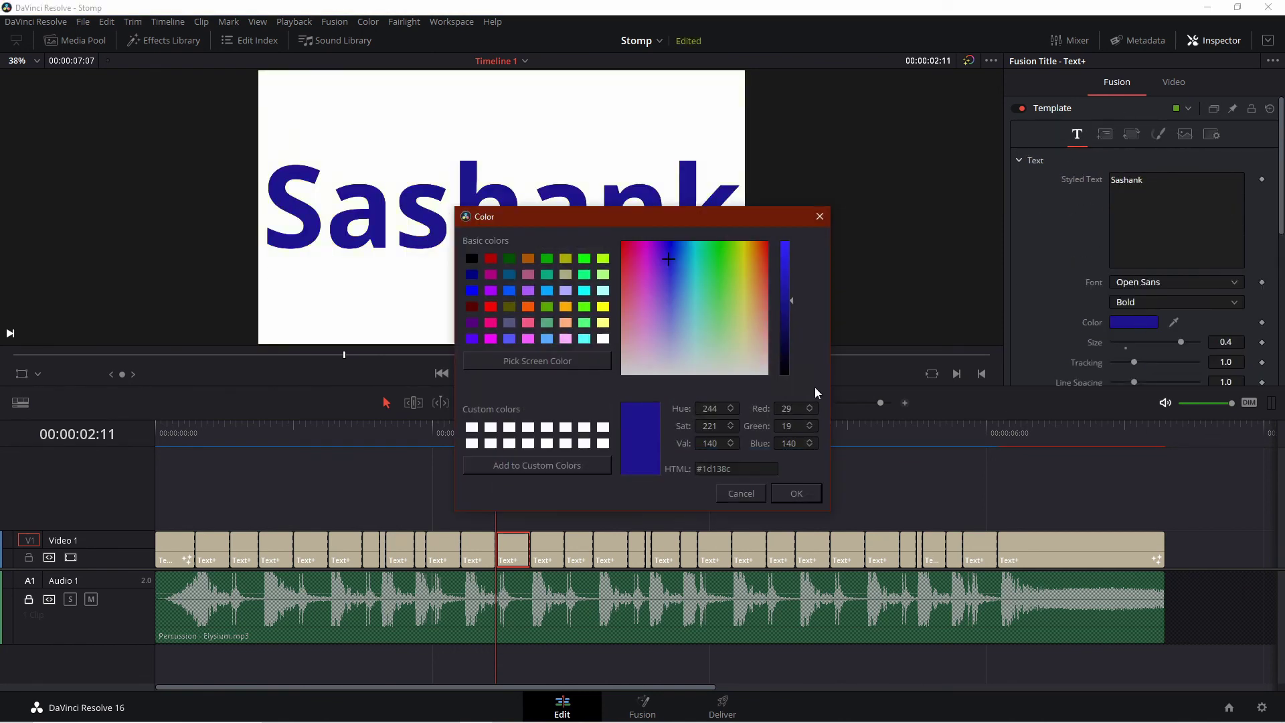
pyautogui.moveTo(796, 372); pyautogui.dragTo(797, 347)
pyautogui.click(796, 493)
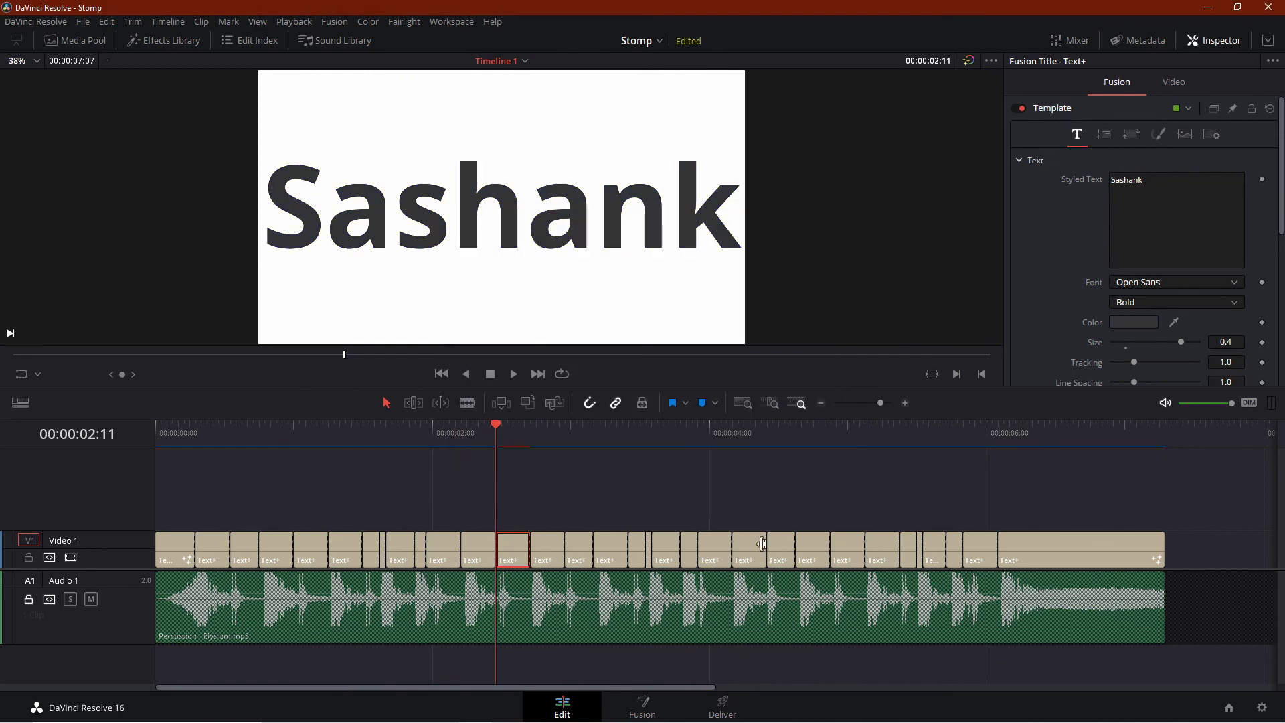
# Step: On the Deliver page, name the output 'stmop' and choose D:\DaVinci Resolve as the folder
pyautogui.click(714, 712)
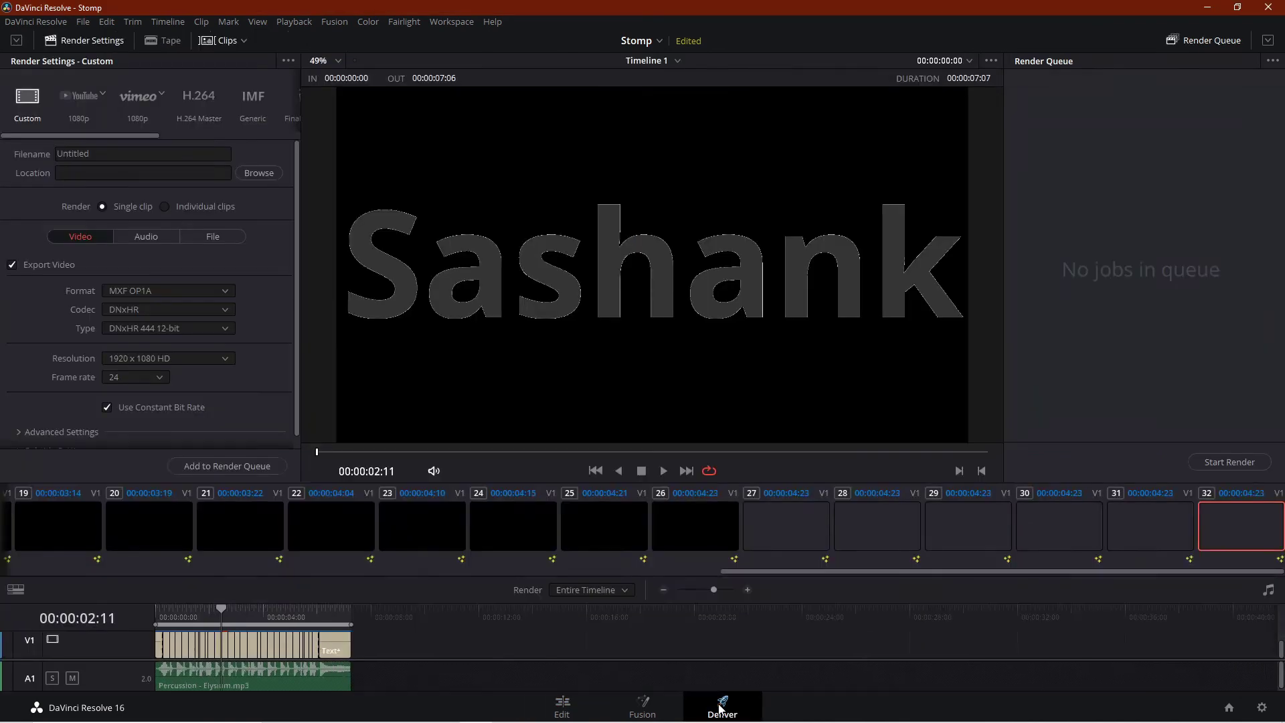
pyautogui.click(136, 154)
pyautogui.doubleClick(139, 156)
pyautogui.write('stmop')
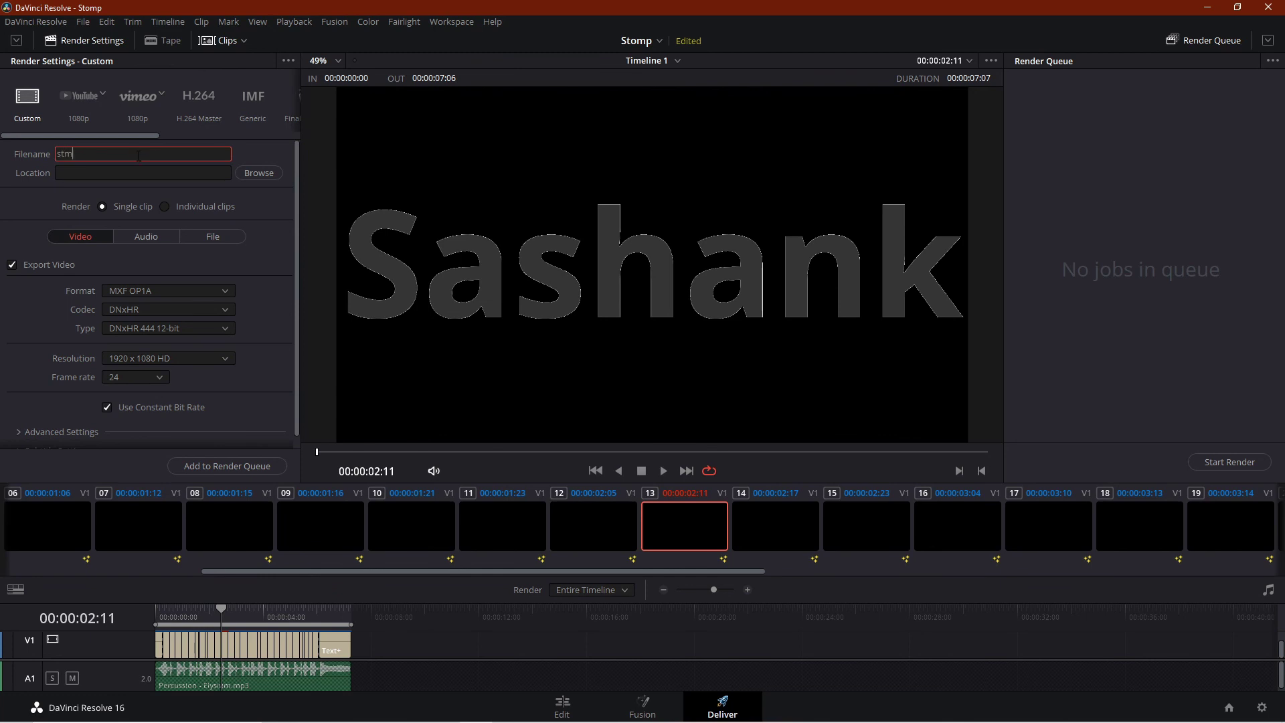
pyautogui.click(257, 173)
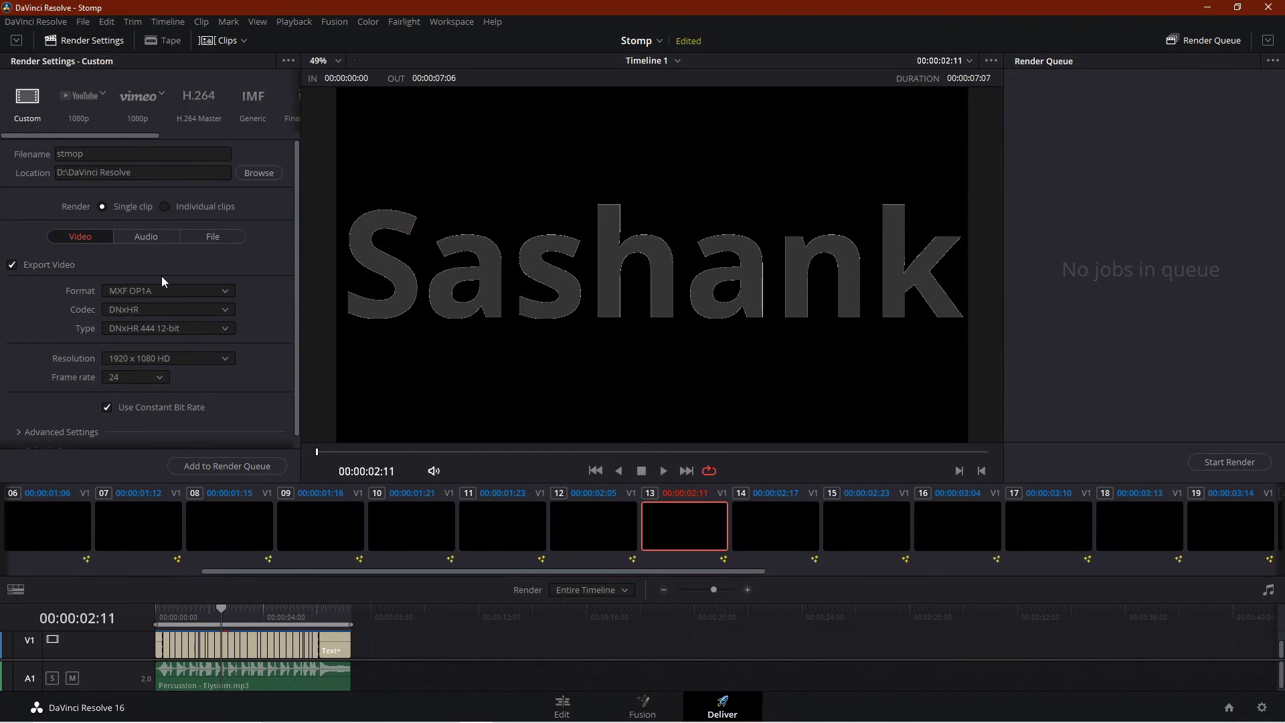
# Step: Set the format to MP4 with automatic best quality, queue the timeline, and start rendering
pyautogui.click(147, 288)
pyautogui.click(131, 409)
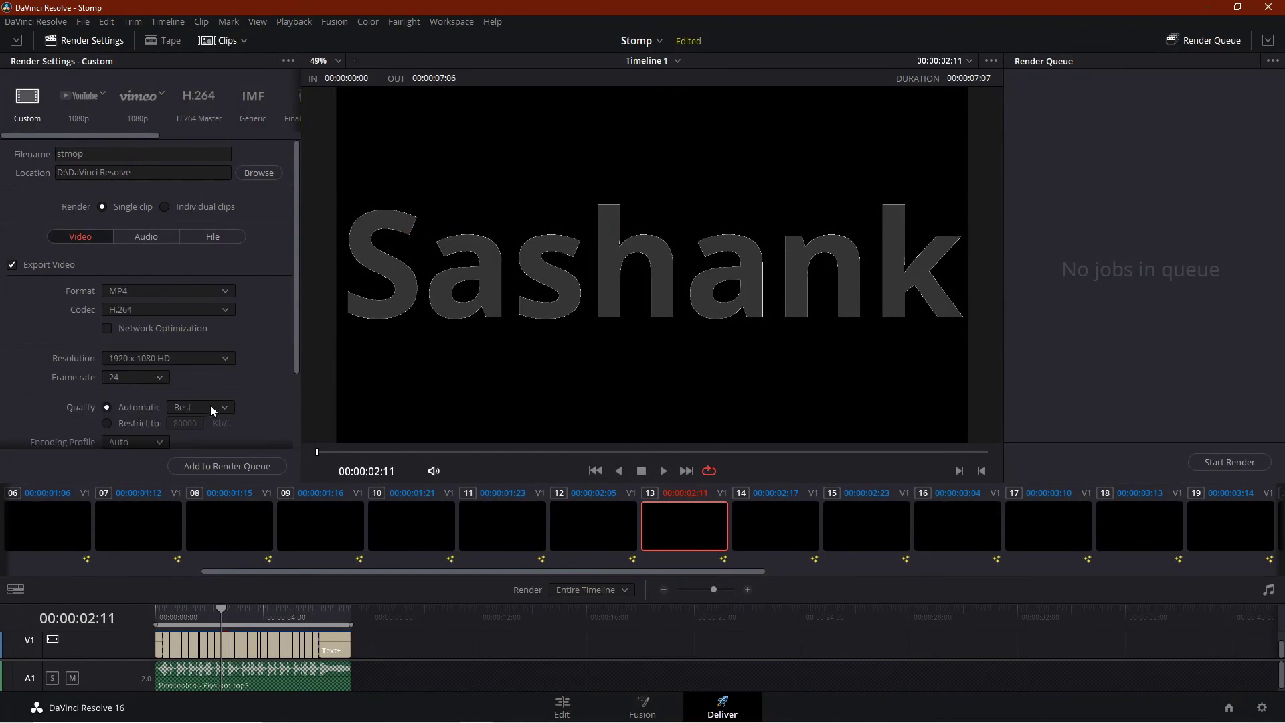
pyautogui.click(145, 420)
pyautogui.click(139, 410)
pyautogui.click(242, 466)
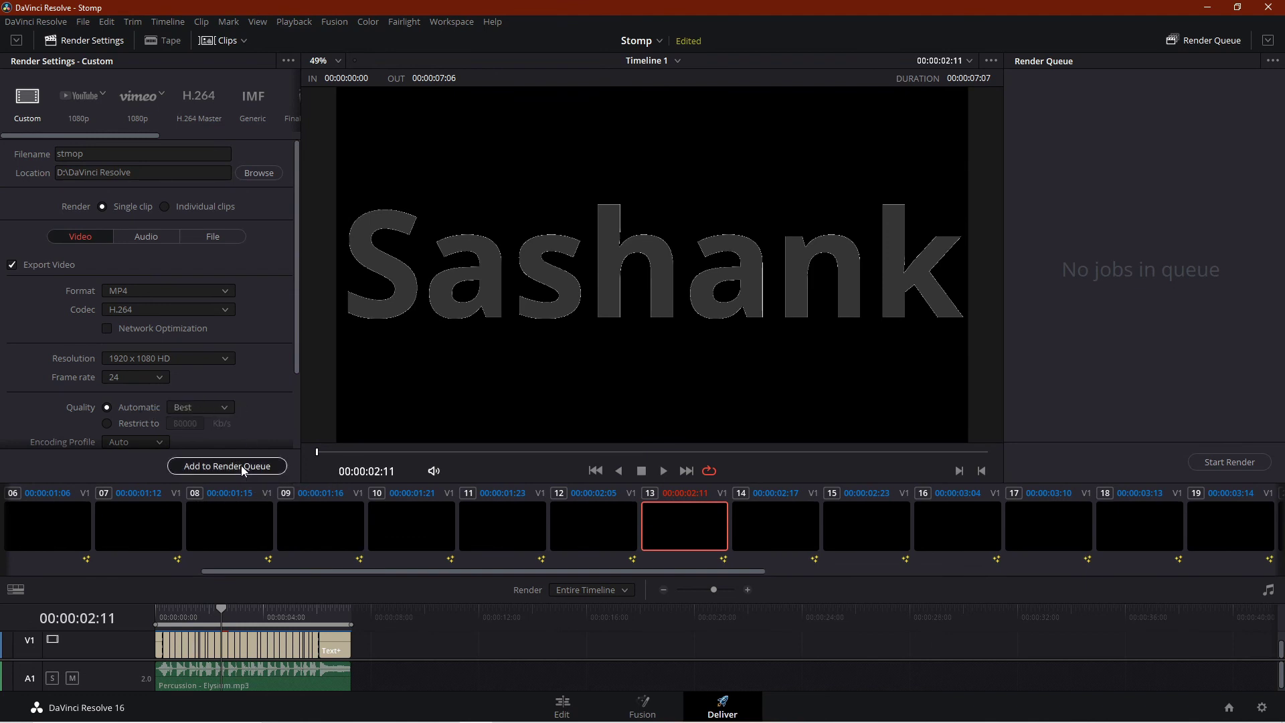
pyautogui.click(1234, 463)
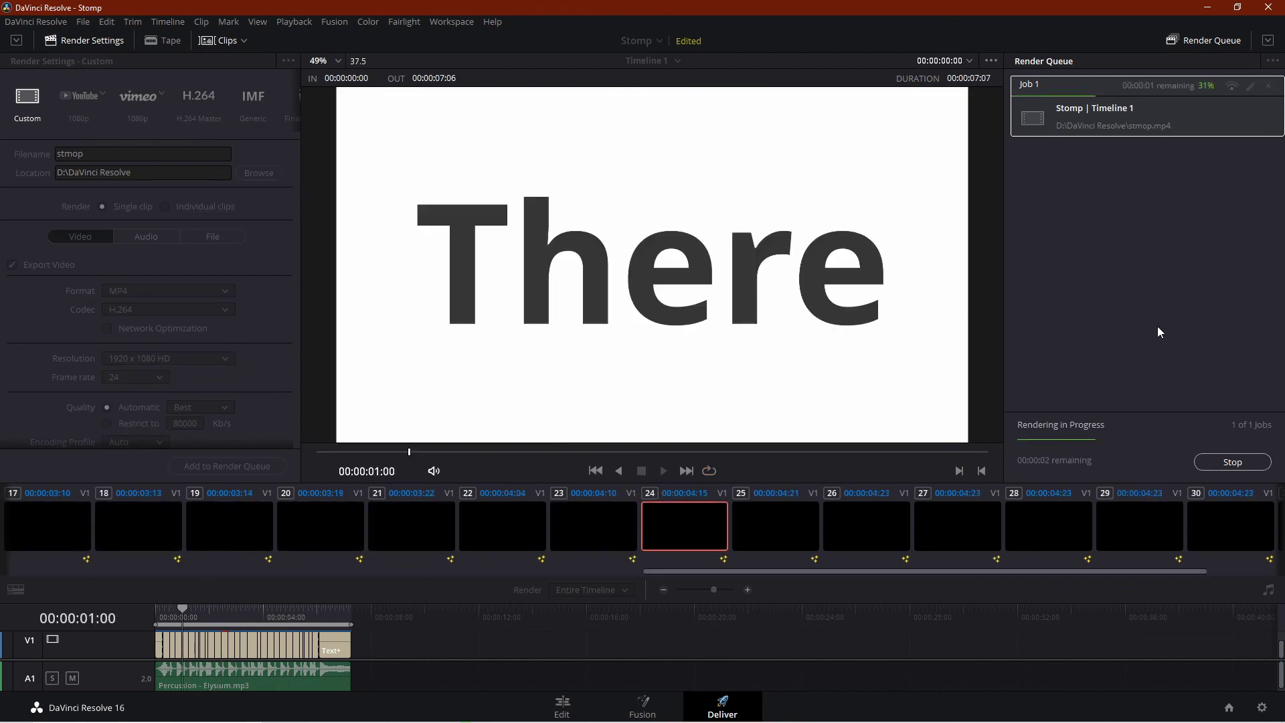